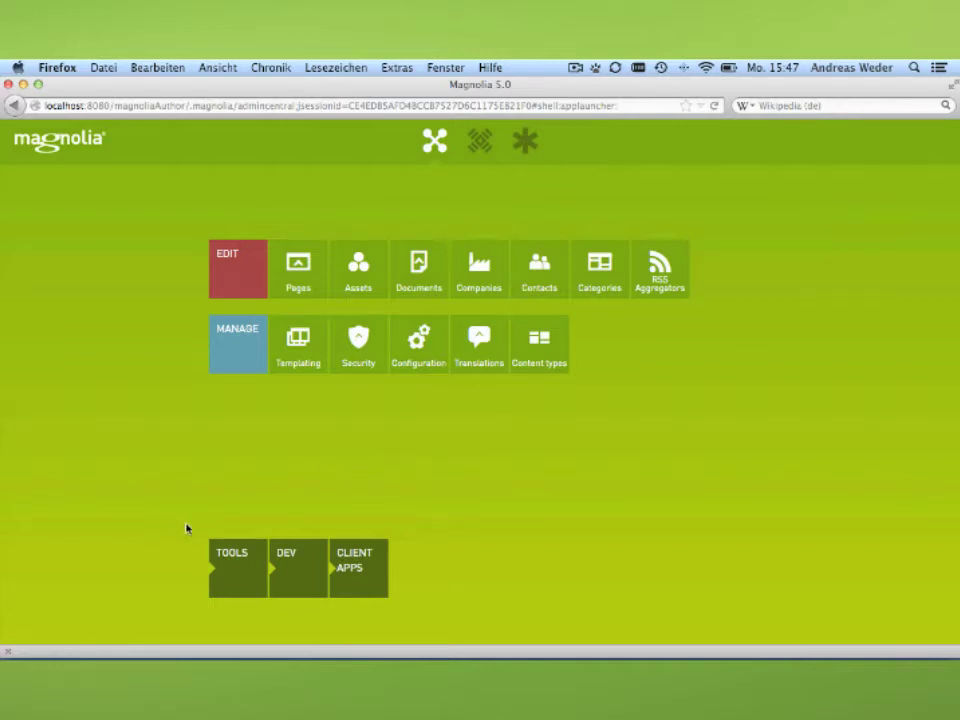
Browse the app launcher's tools, developer and client app groups.
{"action": "left_click", "coordinate": [240, 570]}
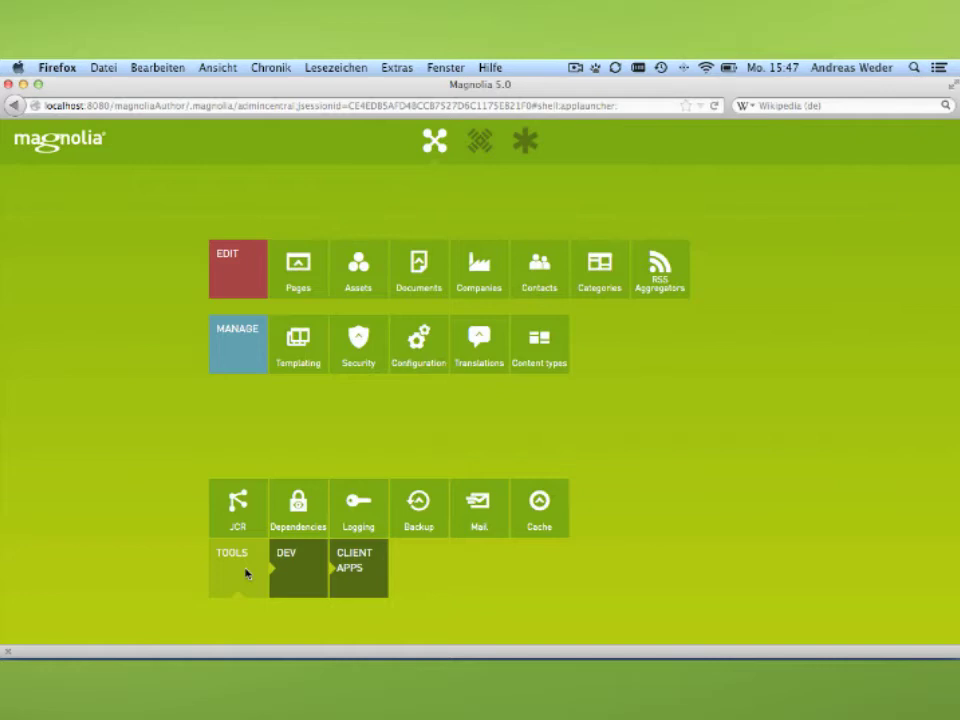
{"action": "left_click", "coordinate": [296, 578]}
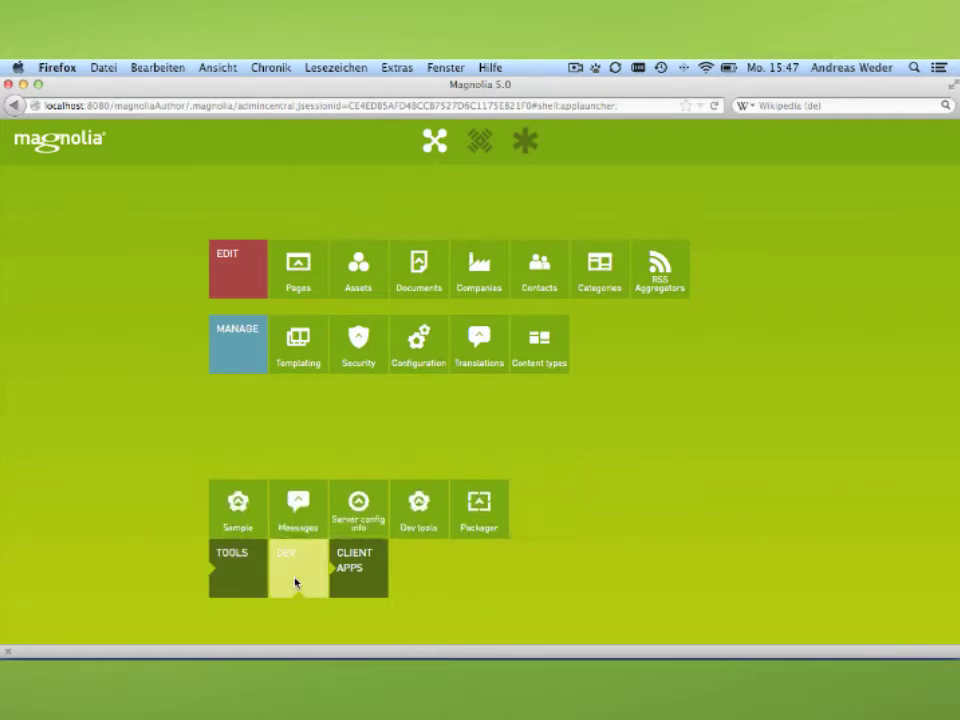
{"action": "left_click", "coordinate": [346, 576]}
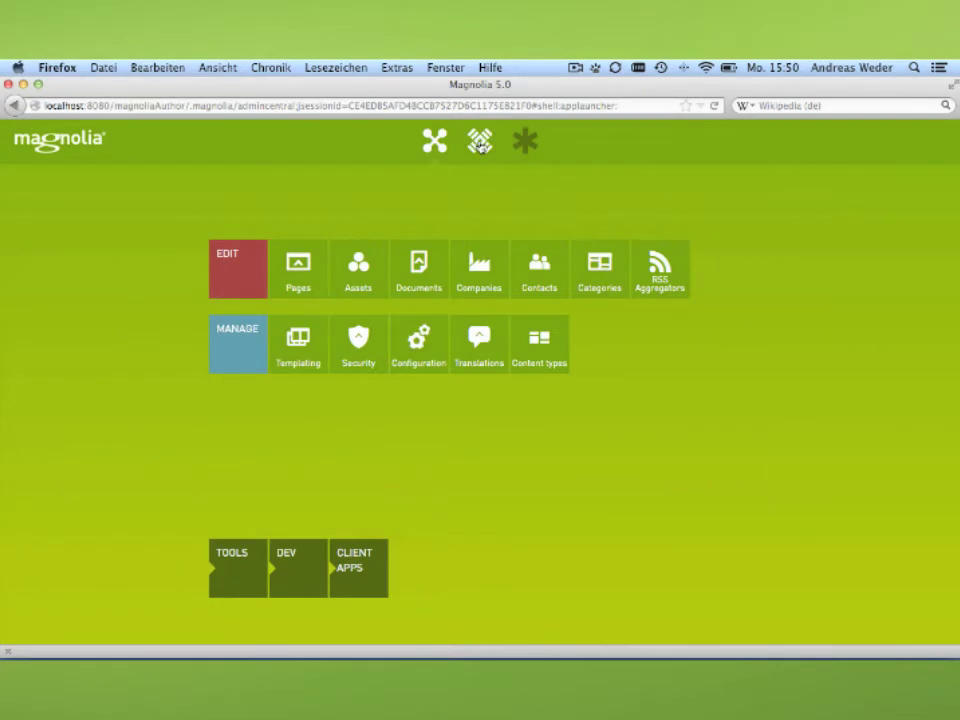
Check the Pulse dashboard and messages, then show the Favorites shortcuts.
{"action": "left_click", "coordinate": [480, 143]}
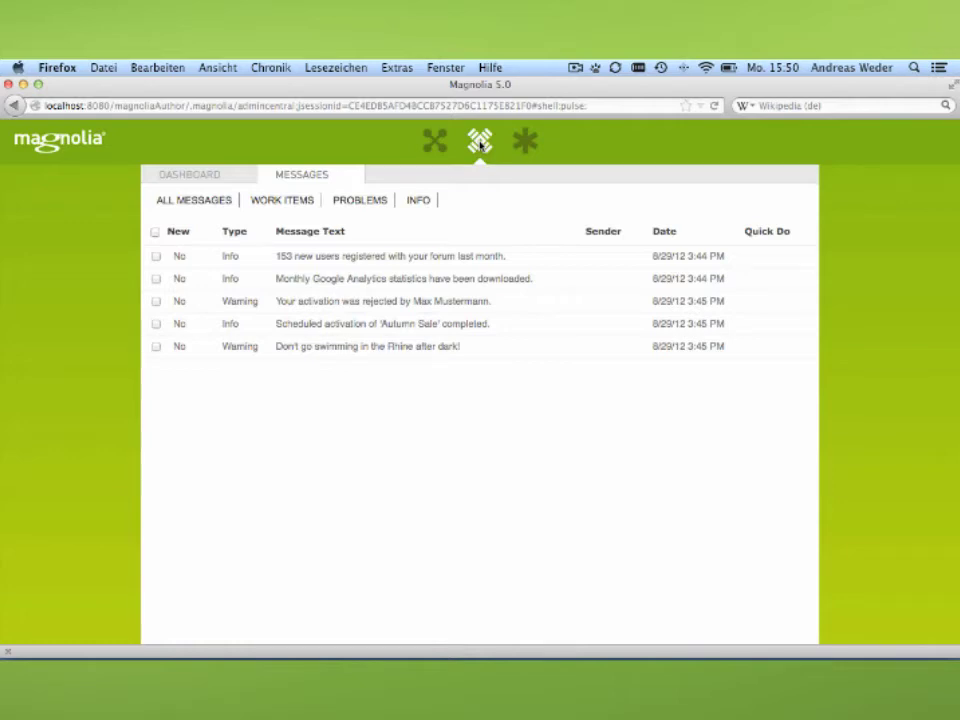
{"action": "left_click", "coordinate": [228, 176]}
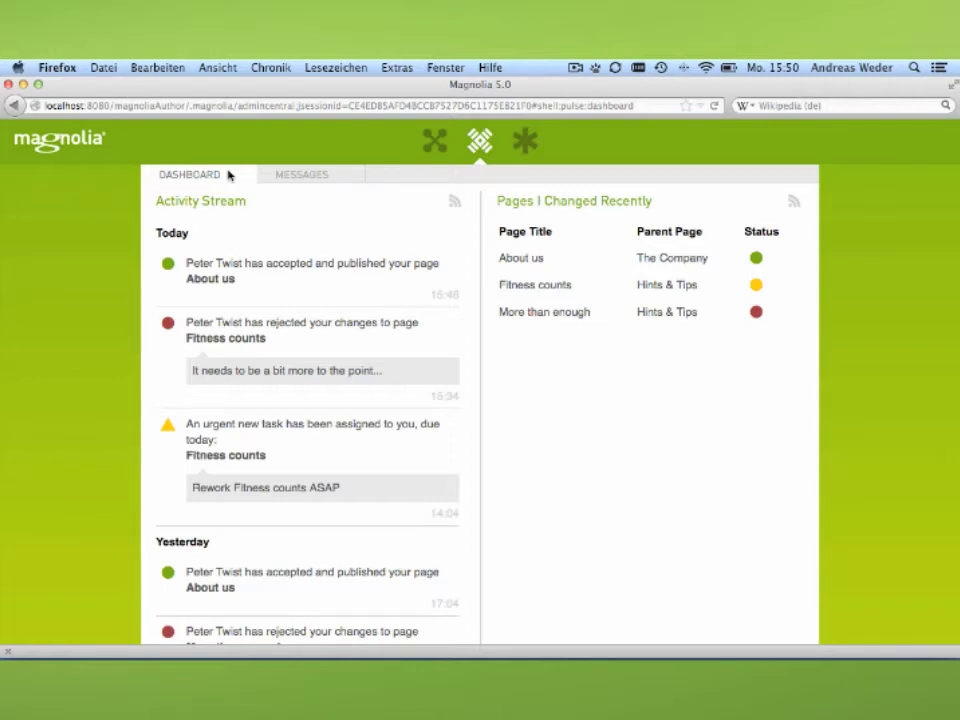
{"action": "left_click", "coordinate": [279, 177]}
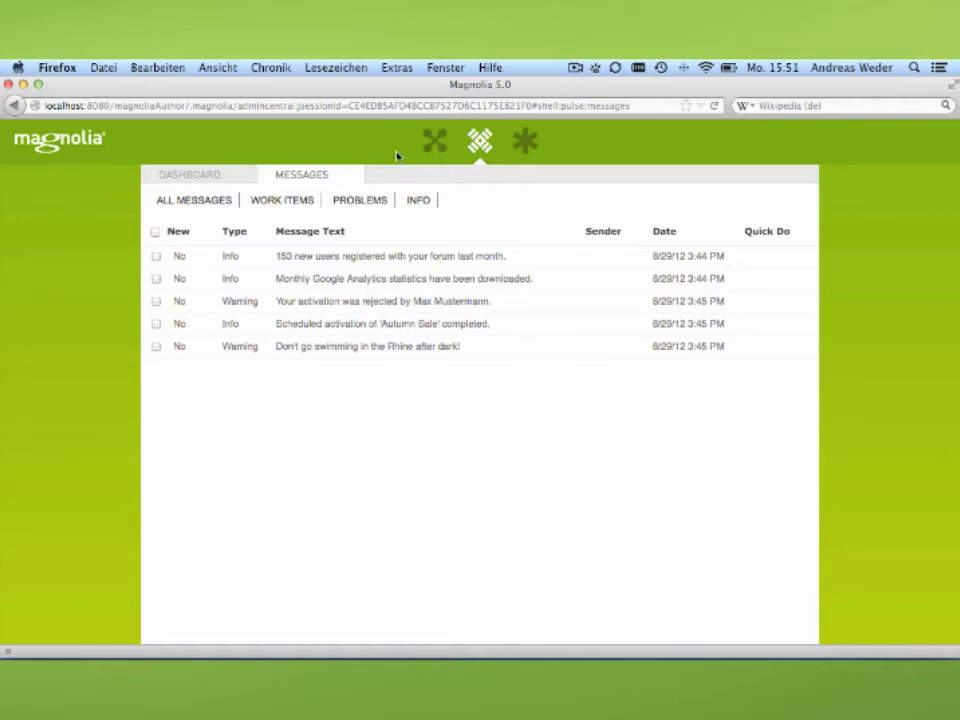
{"action": "left_click", "coordinate": [526, 142]}
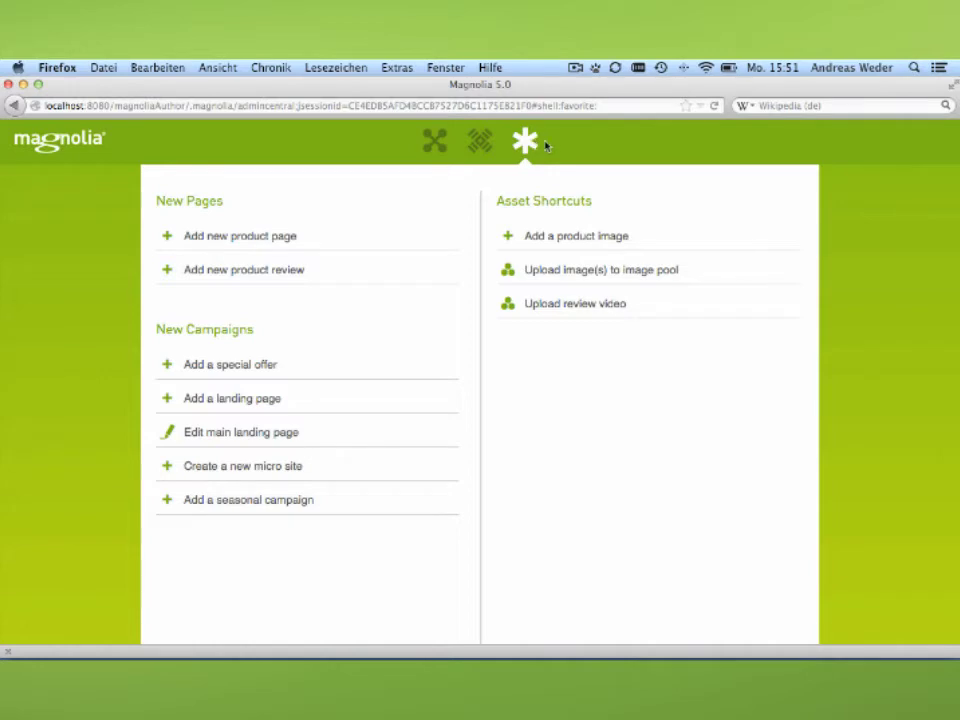
Briefly open Contacts, then open Pages listing the demo-features and demo-project site trees.
{"action": "left_click", "coordinate": [435, 139]}
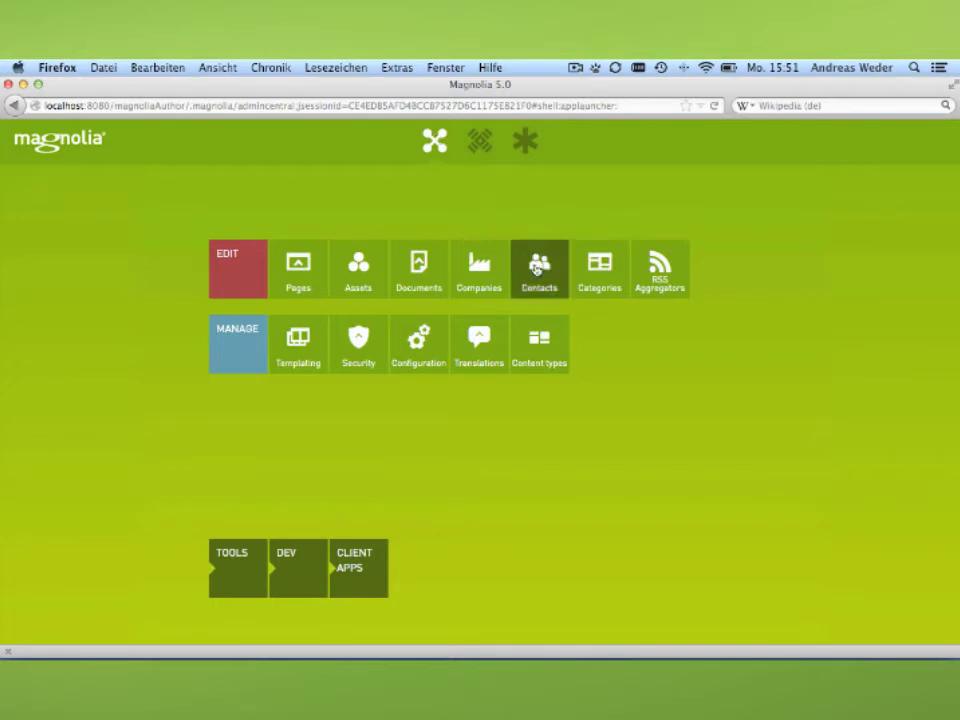
{"action": "left_click", "coordinate": [539, 277]}
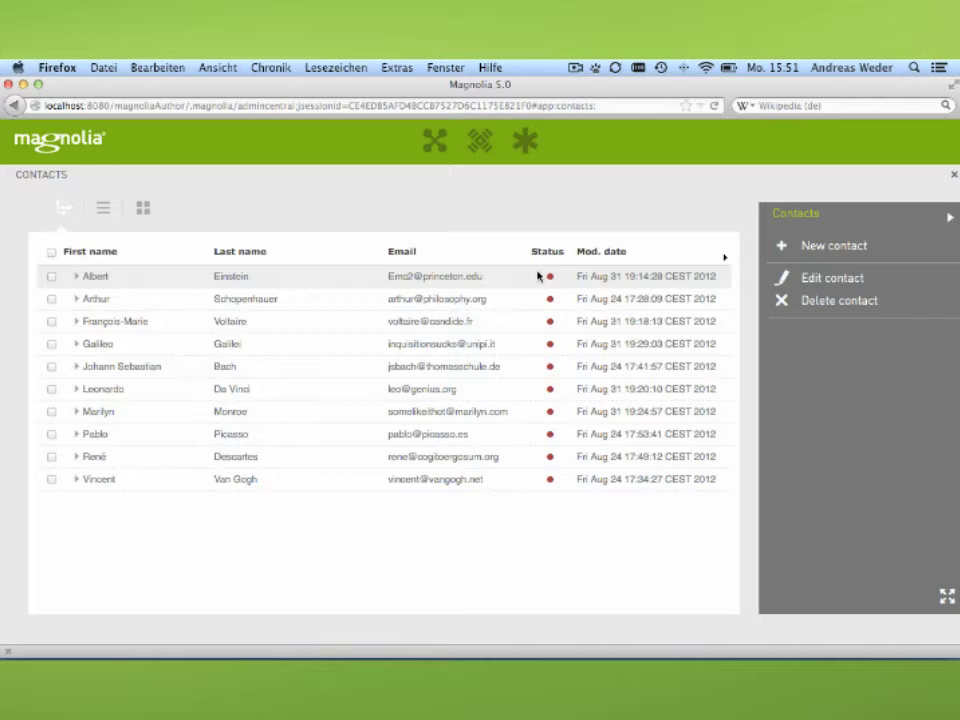
{"action": "left_click", "coordinate": [435, 142]}
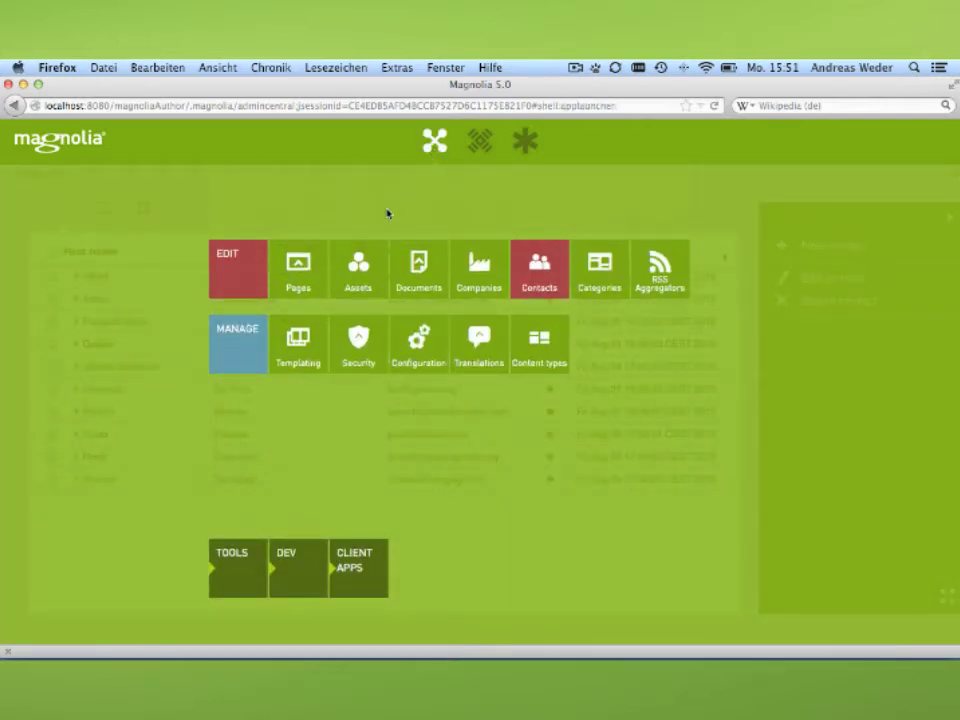
{"action": "left_click", "coordinate": [313, 274]}
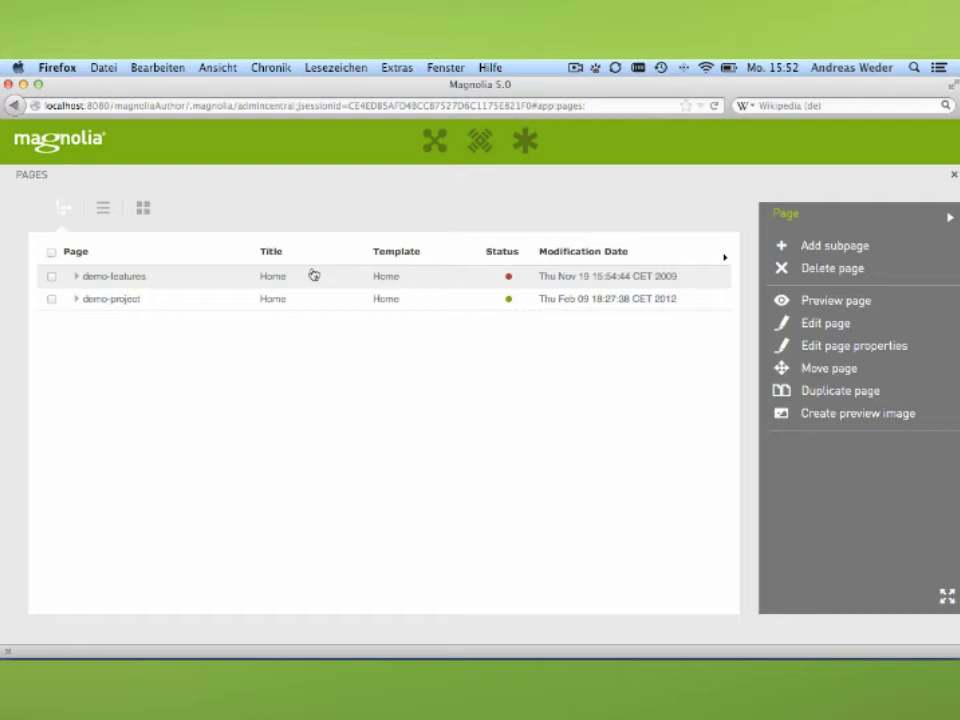
Expand the demo-features tree in Pages, then launch the Assets app.
{"action": "left_click", "coordinate": [77, 276]}
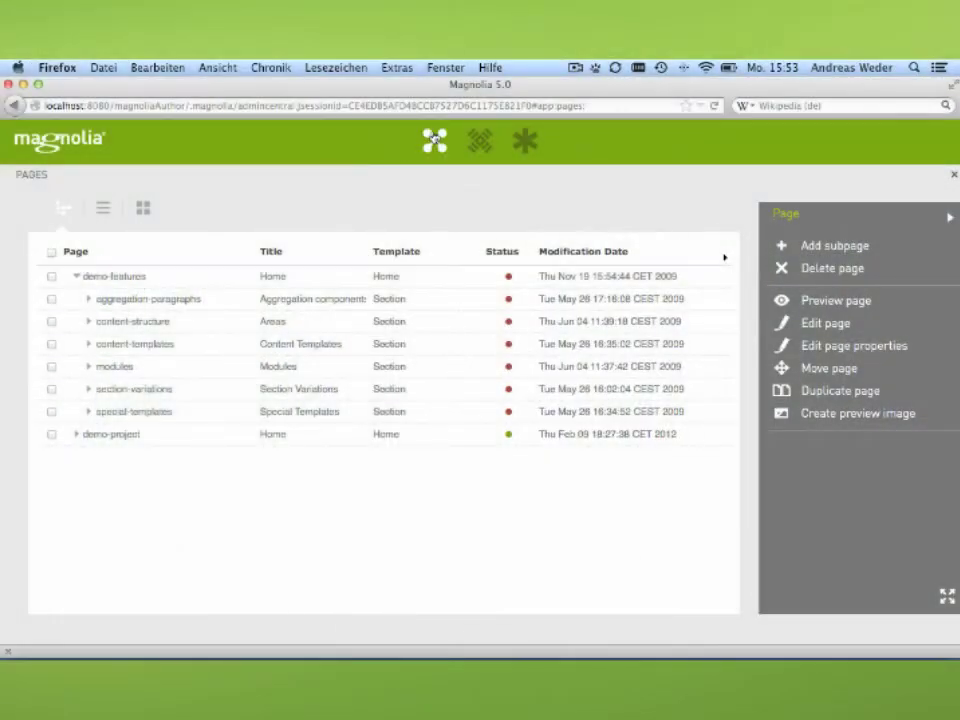
{"action": "left_click", "coordinate": [434, 140]}
{"action": "left_click", "coordinate": [353, 277]}
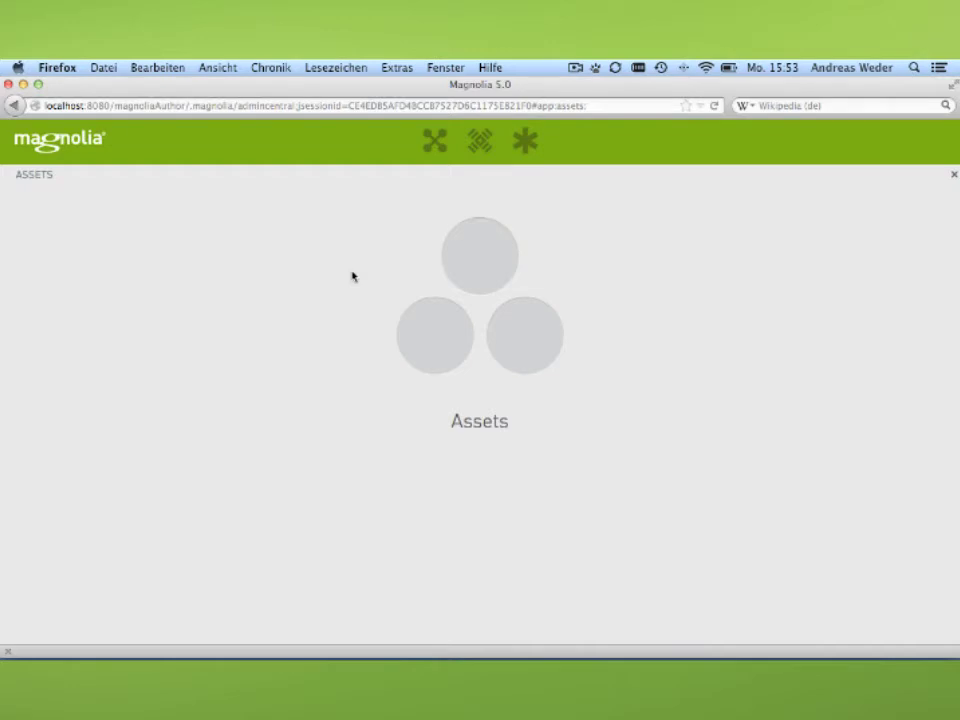
Open Contacts and switch between its list and thumbnail views.
{"action": "left_click", "coordinate": [435, 140]}
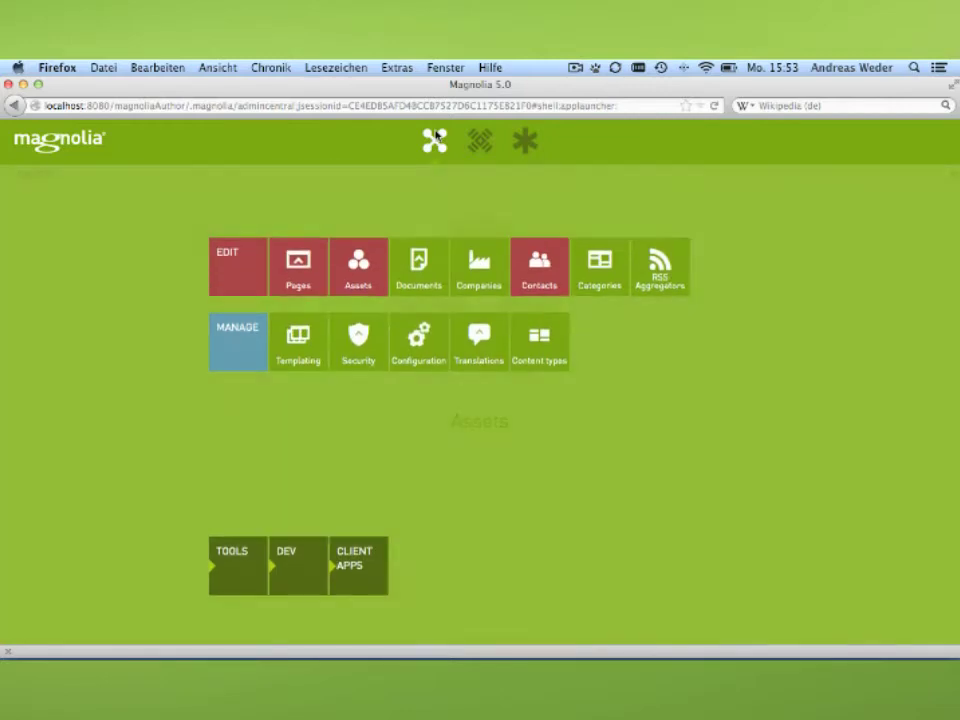
{"action": "left_click", "coordinate": [530, 245]}
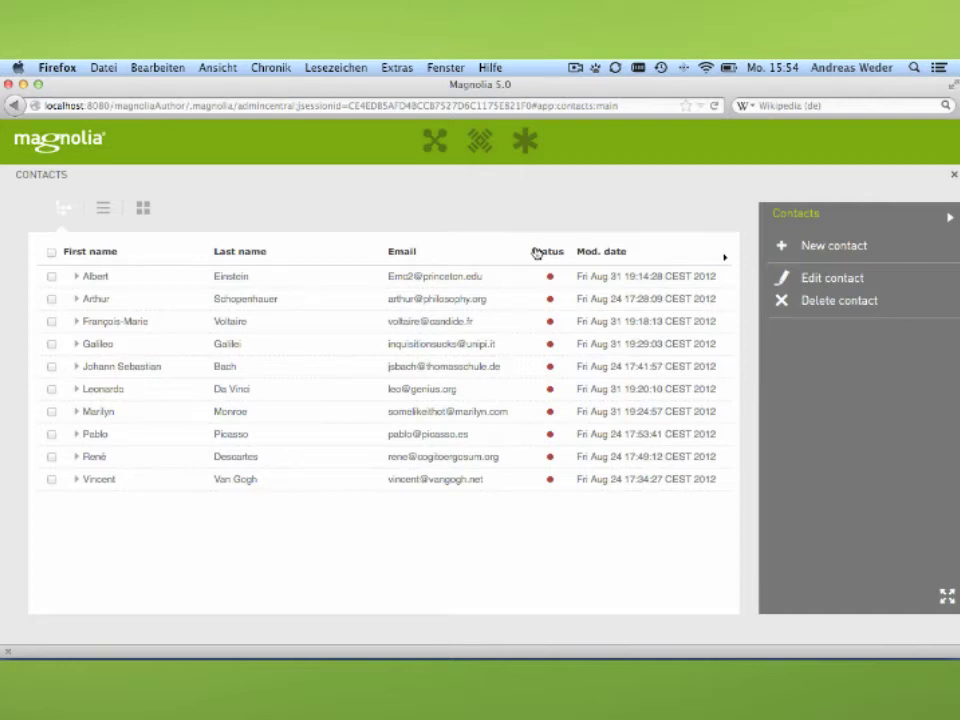
{"action": "left_click", "coordinate": [107, 217]}
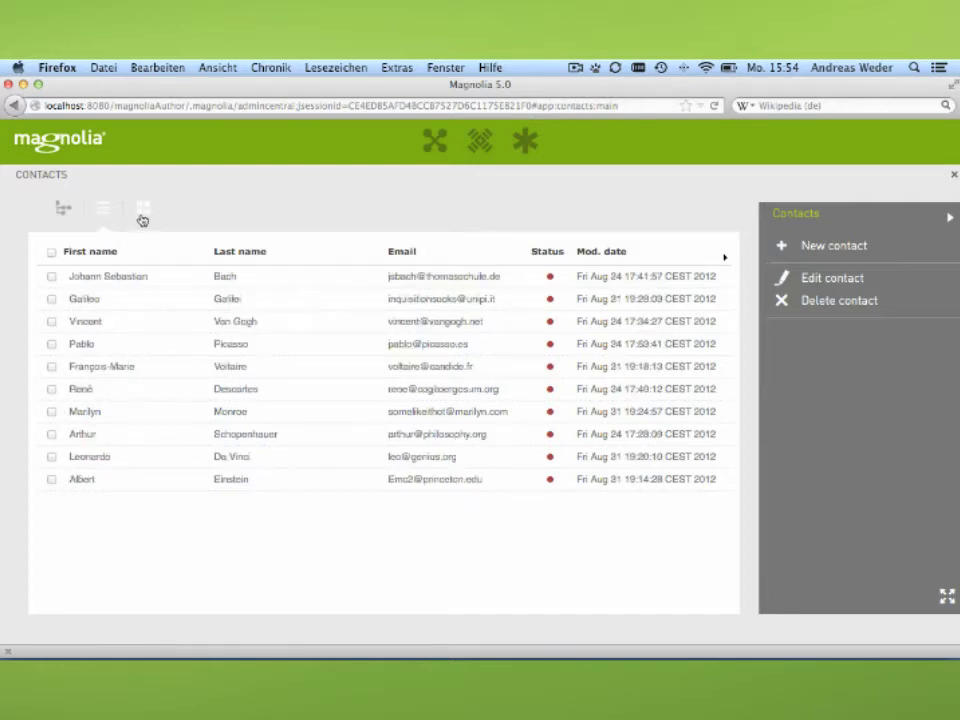
{"action": "left_click", "coordinate": [142, 216]}
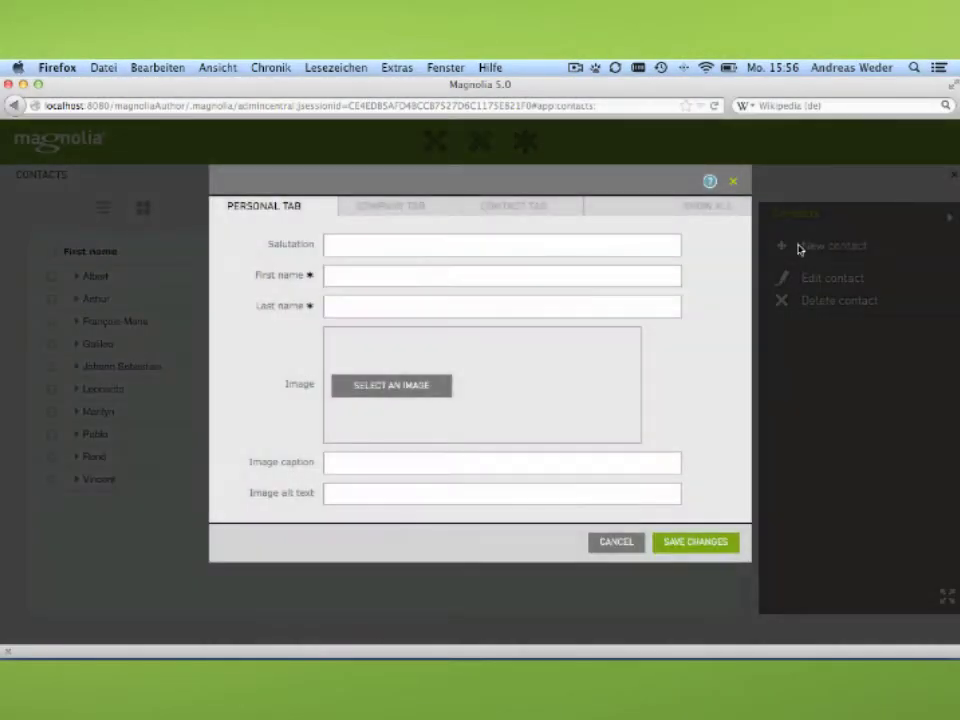
Enter the new contact's first and last name and drag a portrait photo onto Image.
{"action": "left_click", "coordinate": [441, 273]}
{"action": "key", "text": "Tab"}
{"action": "left_click_drag", "start_coordinate": [503, 86], "coordinate": [391, 85]}
{"action": "left_click_drag", "start_coordinate": [921, 366], "coordinate": [394, 390]}
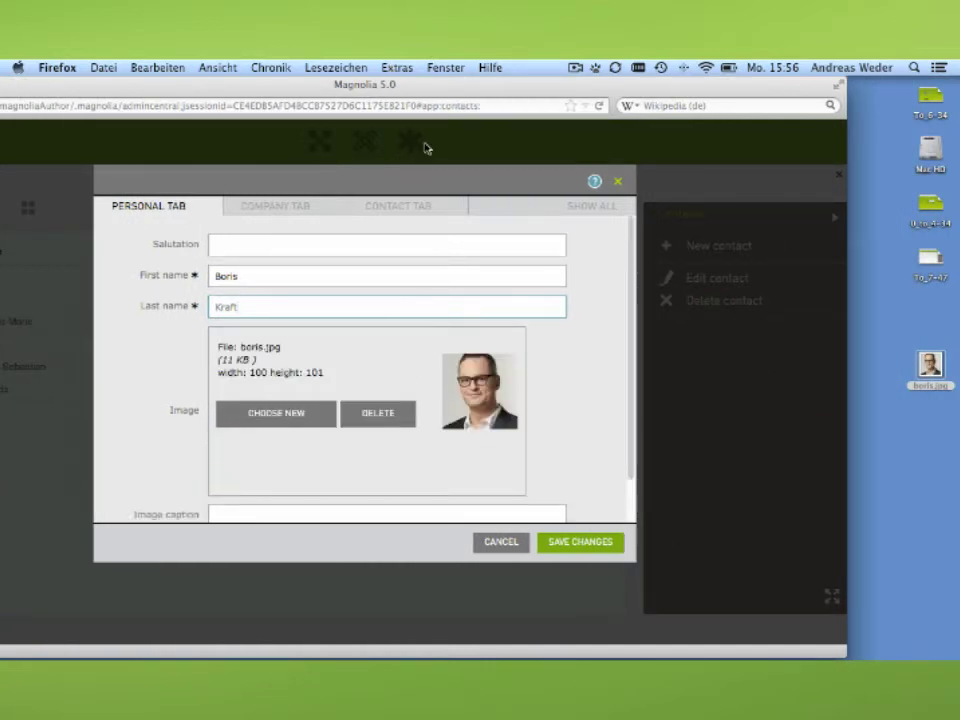
{"action": "left_click_drag", "start_coordinate": [454, 88], "coordinate": [570, 72]}
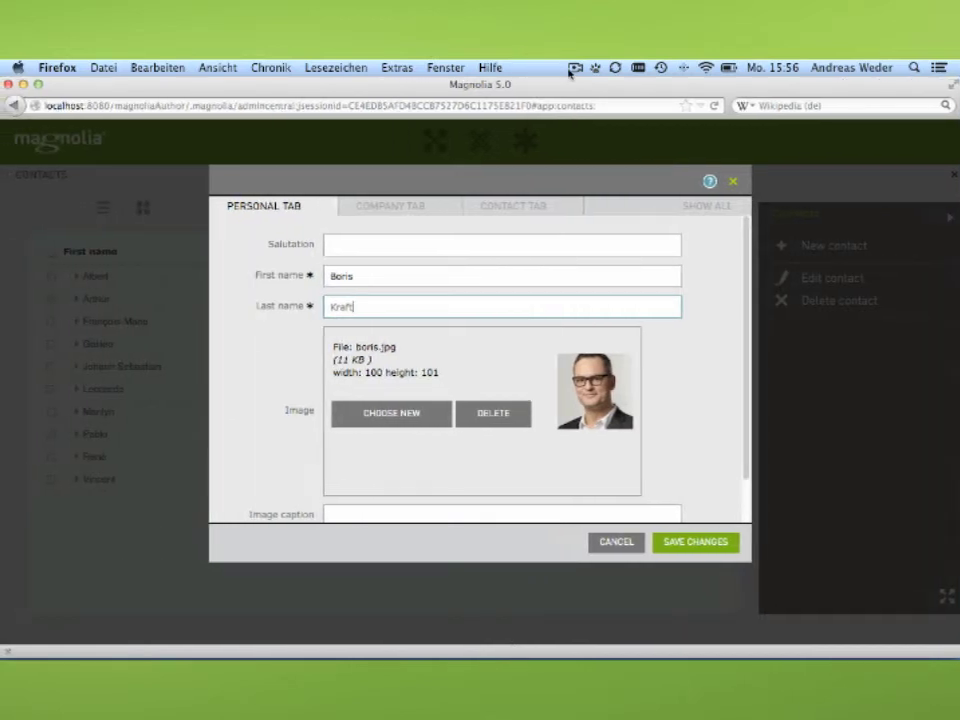
Fill in organization Magnolia and the contact's e-mail address, then save the contact.
{"action": "left_click", "coordinate": [690, 545]}
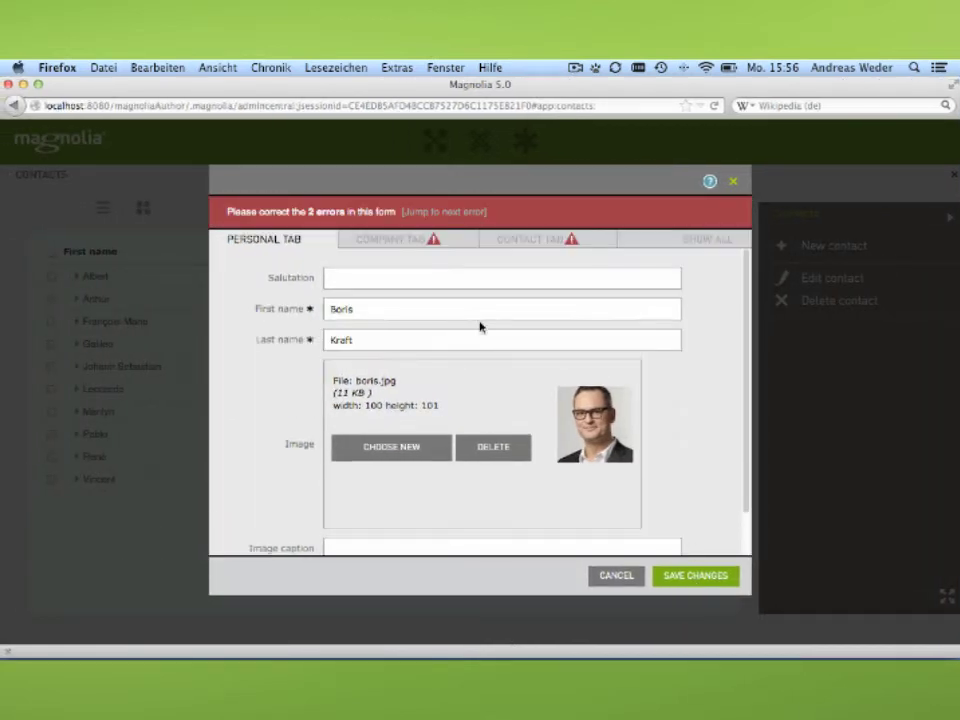
{"action": "left_click", "coordinate": [418, 241]}
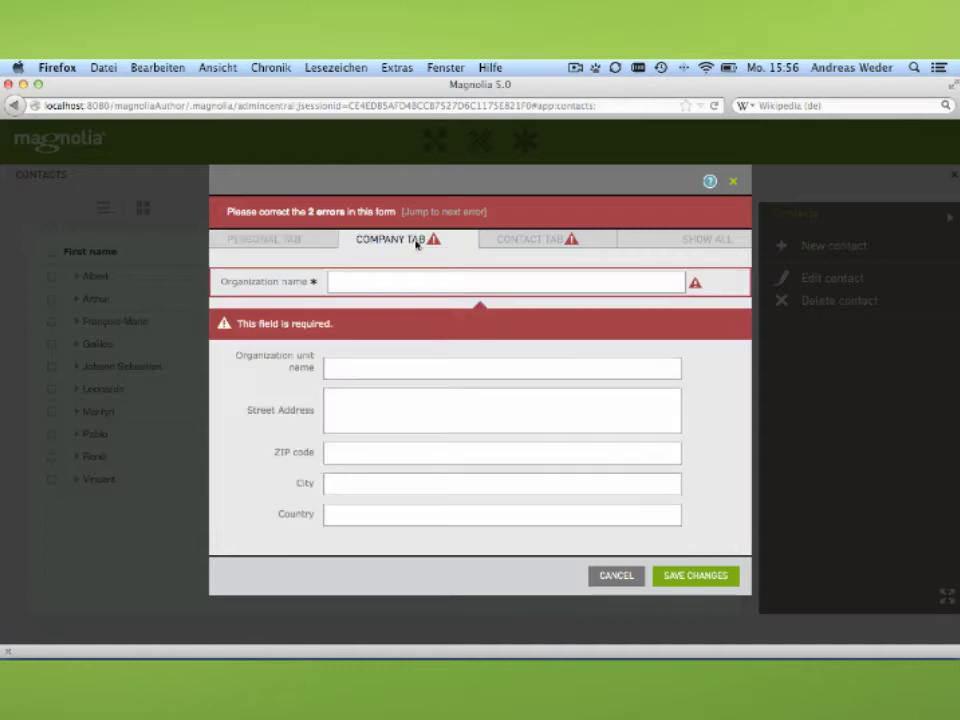
{"action": "left_click", "coordinate": [400, 285]}
{"action": "type", "text": "Magnolia"}
{"action": "left_click", "coordinate": [497, 243]}
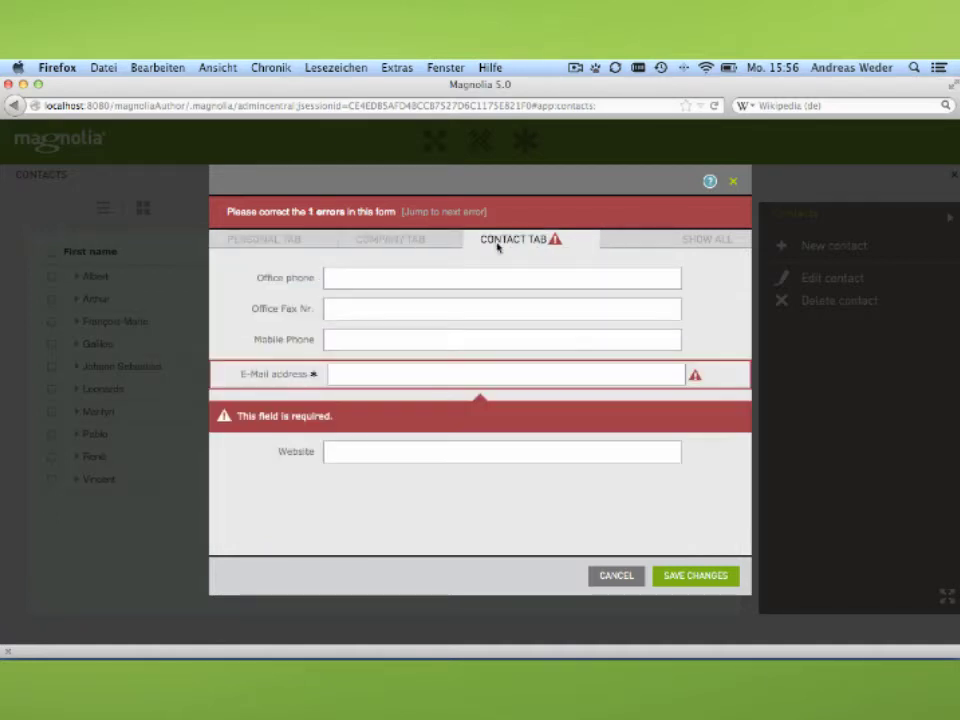
{"action": "left_click", "coordinate": [383, 378]}
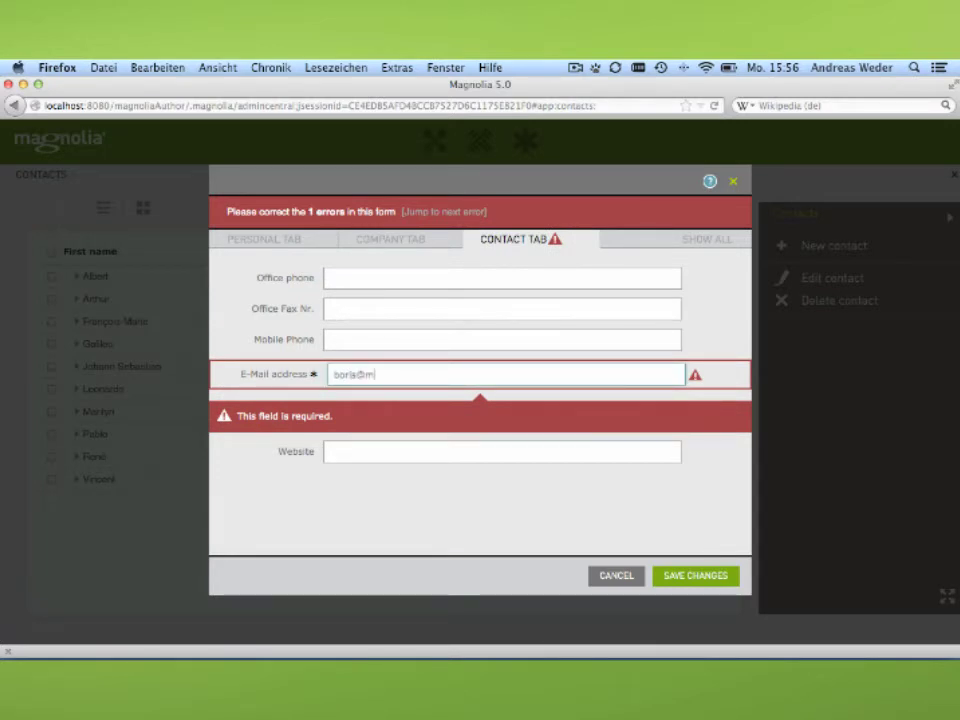
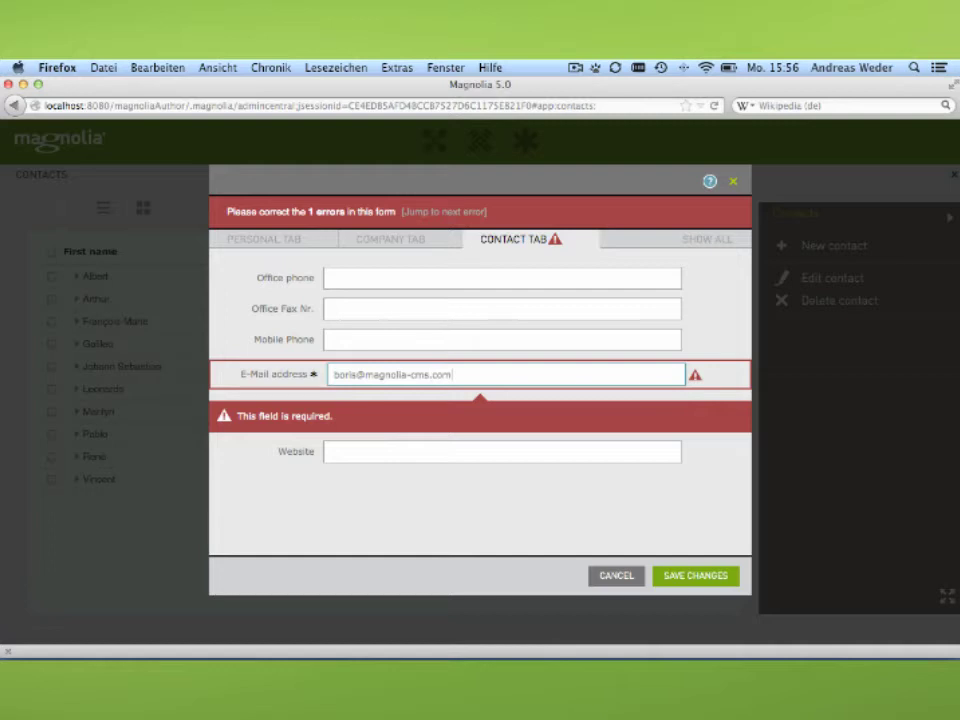
{"action": "left_click", "coordinate": [679, 575]}
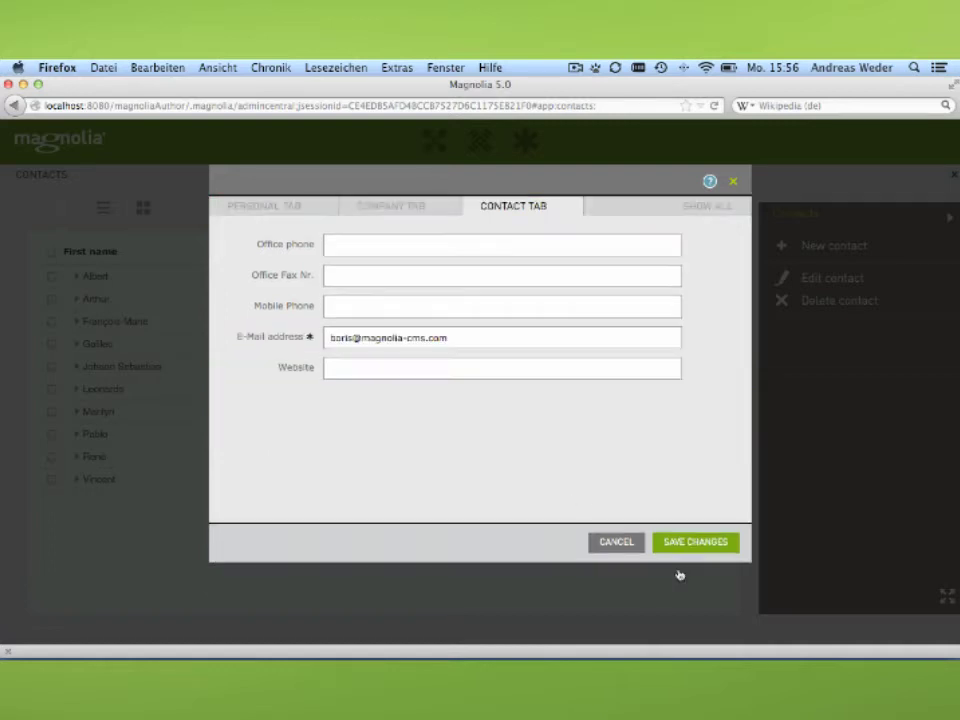
{"action": "left_click", "coordinate": [690, 541]}
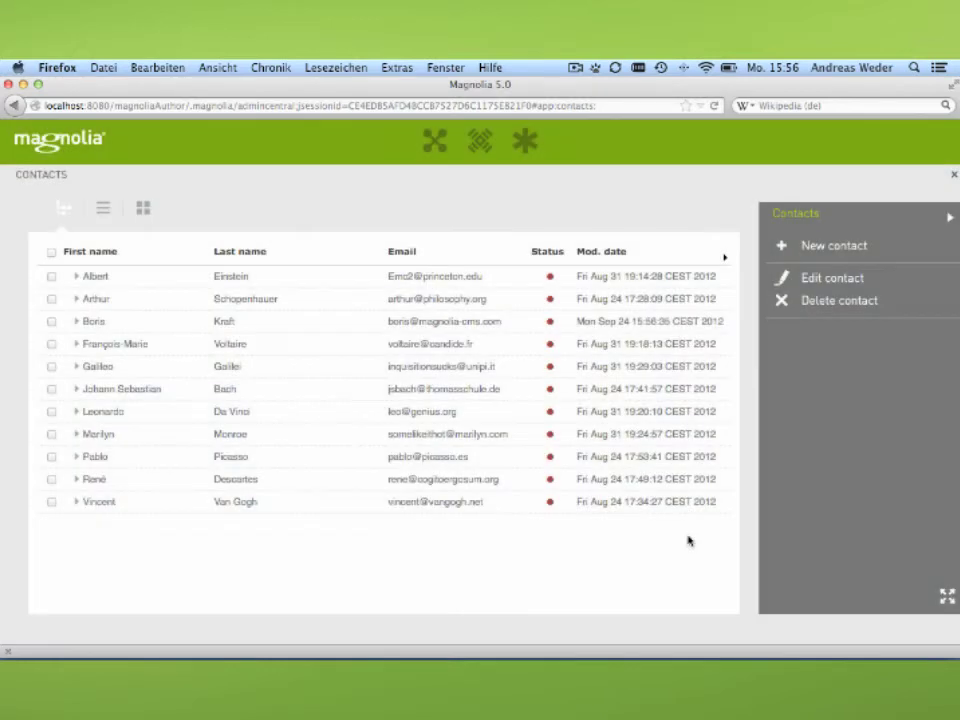
Preview the contact's photo, then open Pages and expand demo-features > content-structure.
{"action": "left_click", "coordinate": [346, 333]}
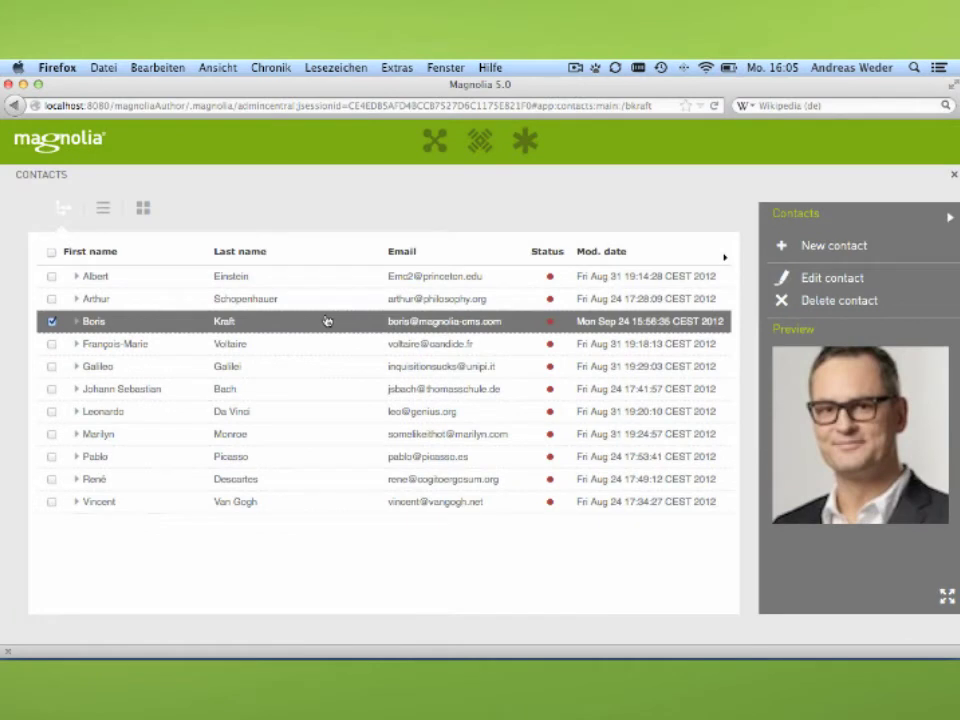
{"action": "left_click", "coordinate": [434, 141]}
{"action": "left_click", "coordinate": [300, 272]}
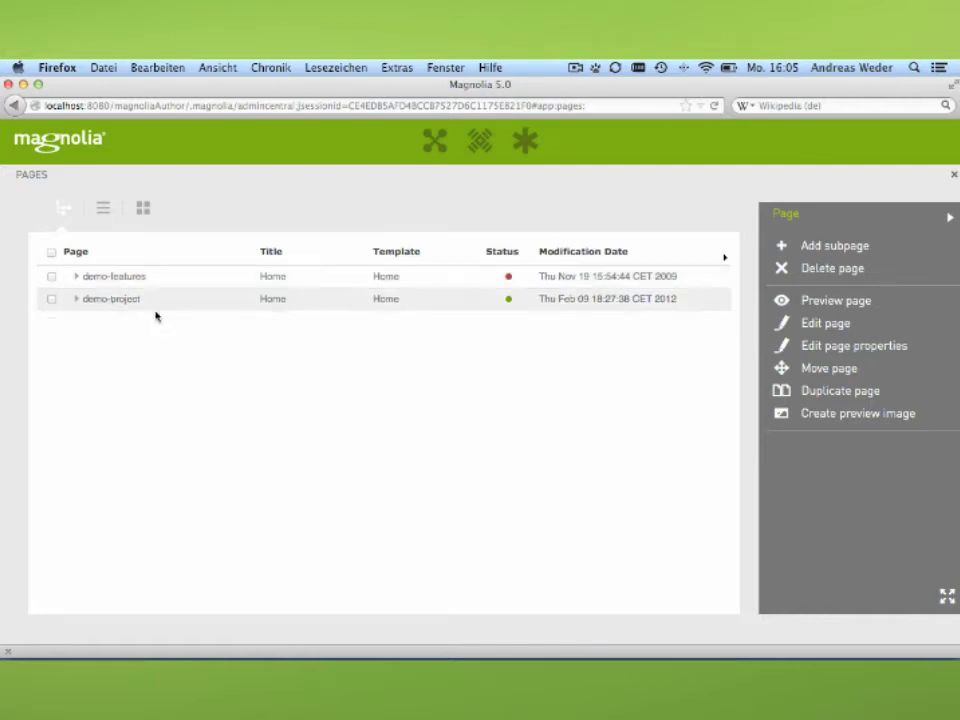
{"action": "left_click", "coordinate": [79, 278]}
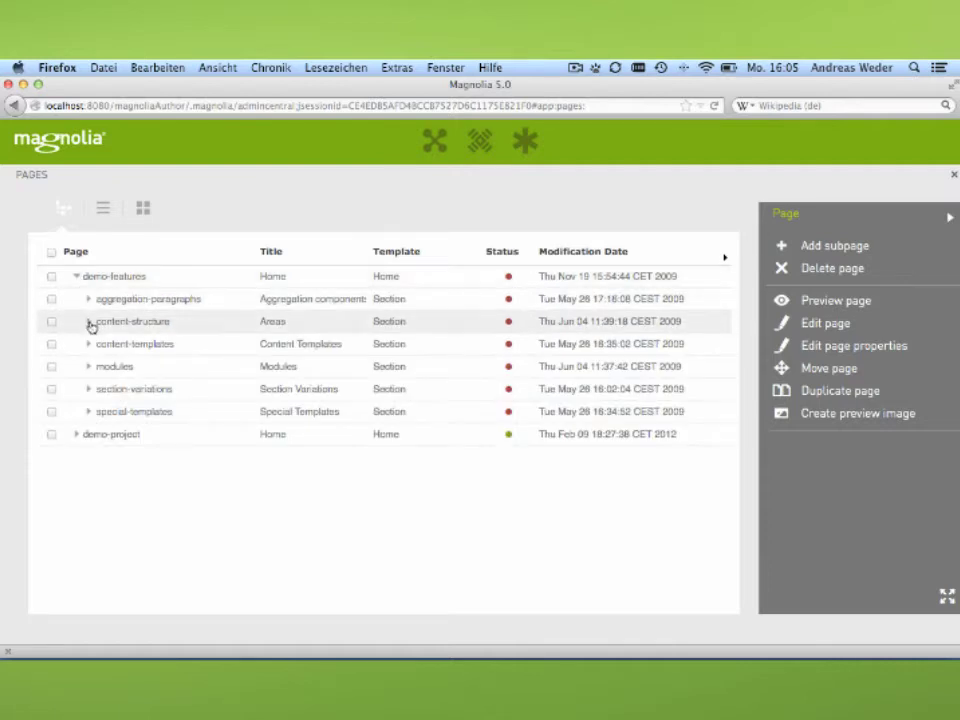
{"action": "left_click", "coordinate": [89, 323]}
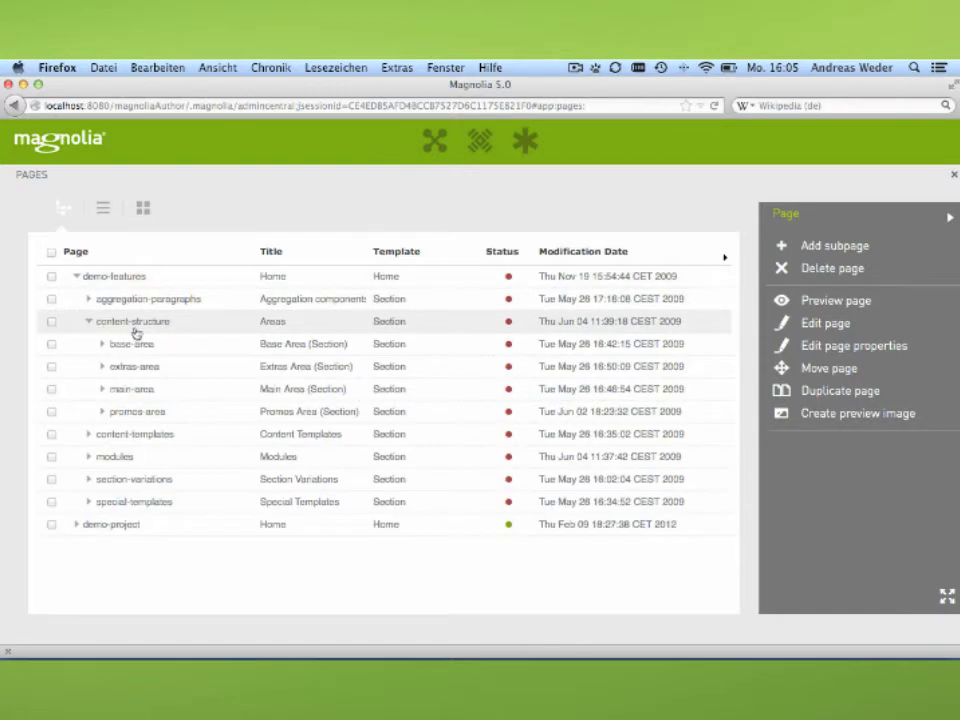
Open main-area in the page editor, select the Opener, and scroll down to Teasers.
{"action": "double_click", "coordinate": [146, 392]}
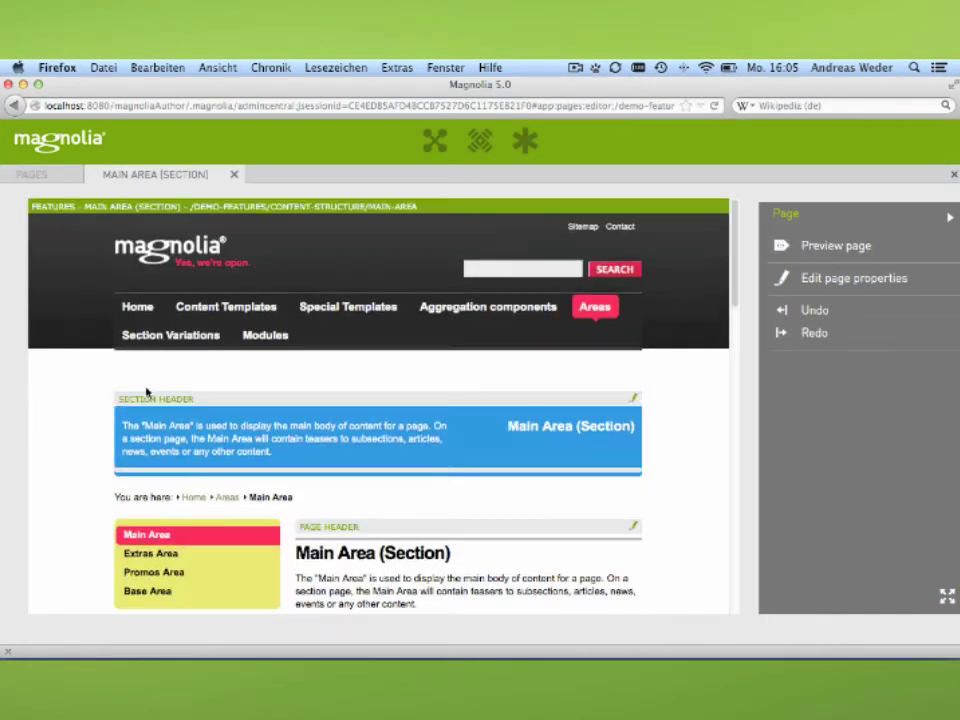
{"action": "scroll", "coordinate": [367, 378], "scroll_direction": "down", "scroll_amount": 5}
{"action": "left_click", "coordinate": [367, 378]}
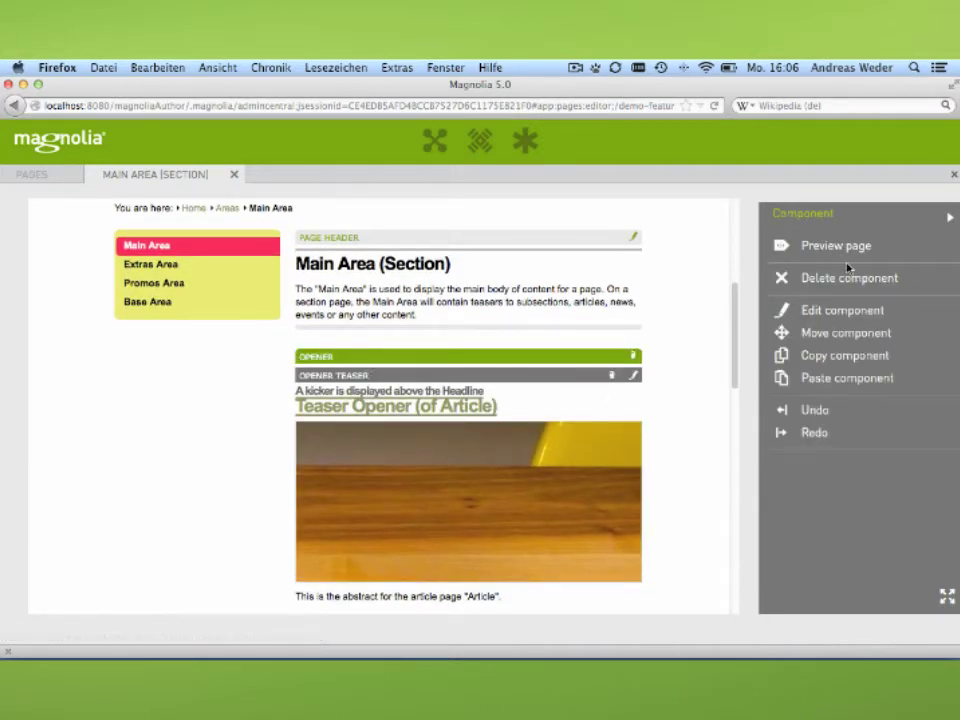
{"action": "left_click", "coordinate": [947, 218]}
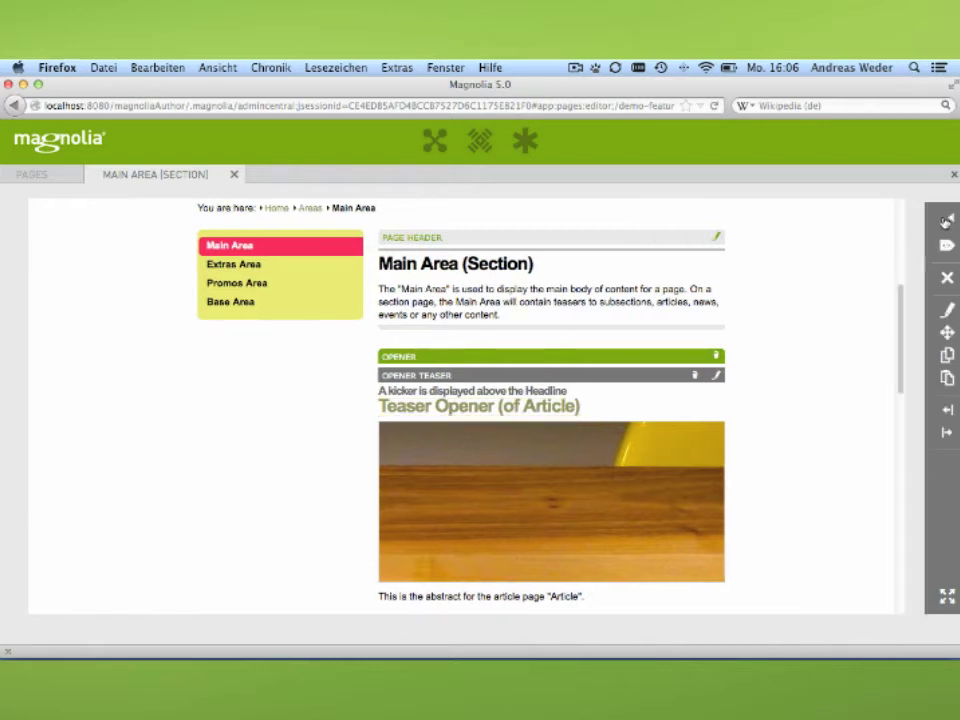
{"action": "left_click", "coordinate": [946, 221]}
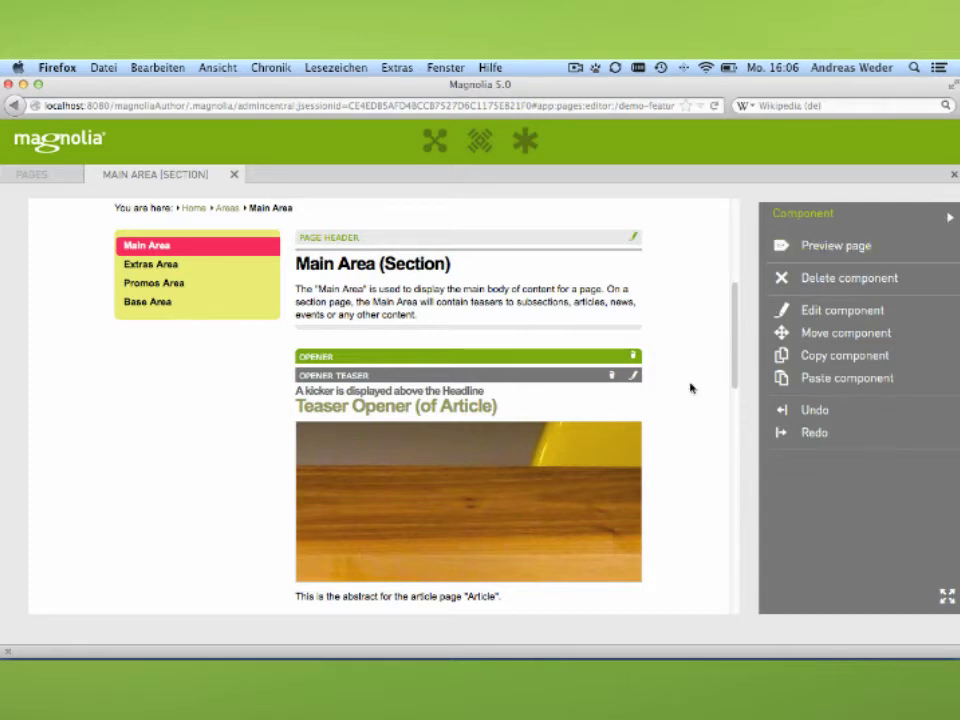
{"action": "scroll", "coordinate": [690, 388], "scroll_direction": "down", "scroll_amount": 5}
{"action": "scroll", "coordinate": [690, 388], "scroll_direction": "down", "scroll_amount": 5}
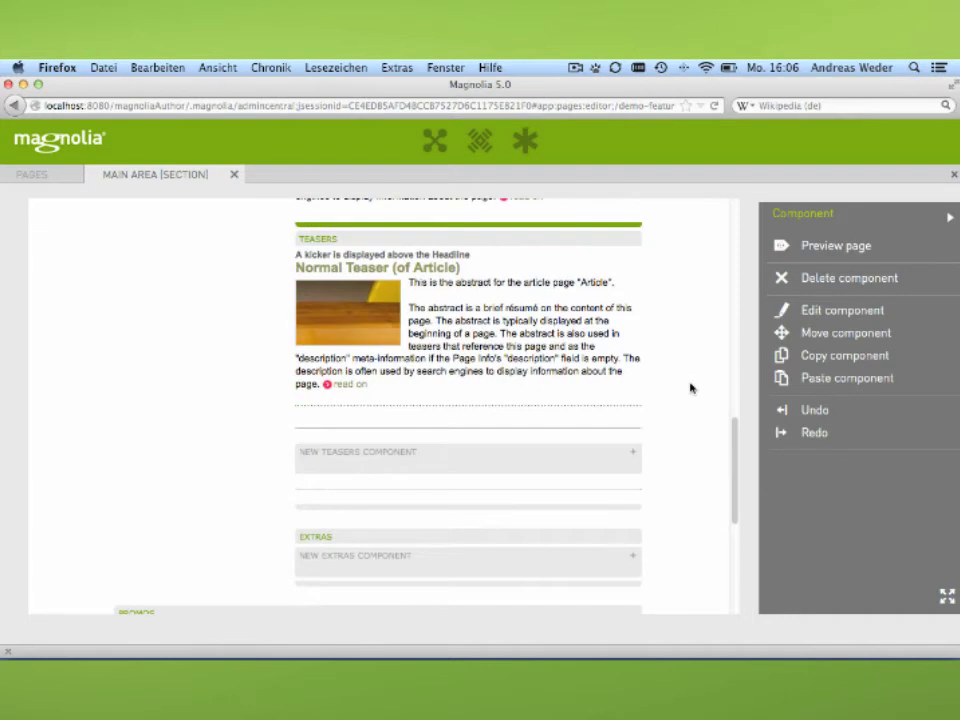
Add a Contact component to Teasers linked to the new Magnolia contact and save it.
{"action": "left_click", "coordinate": [632, 458]}
{"action": "left_click", "coordinate": [632, 457]}
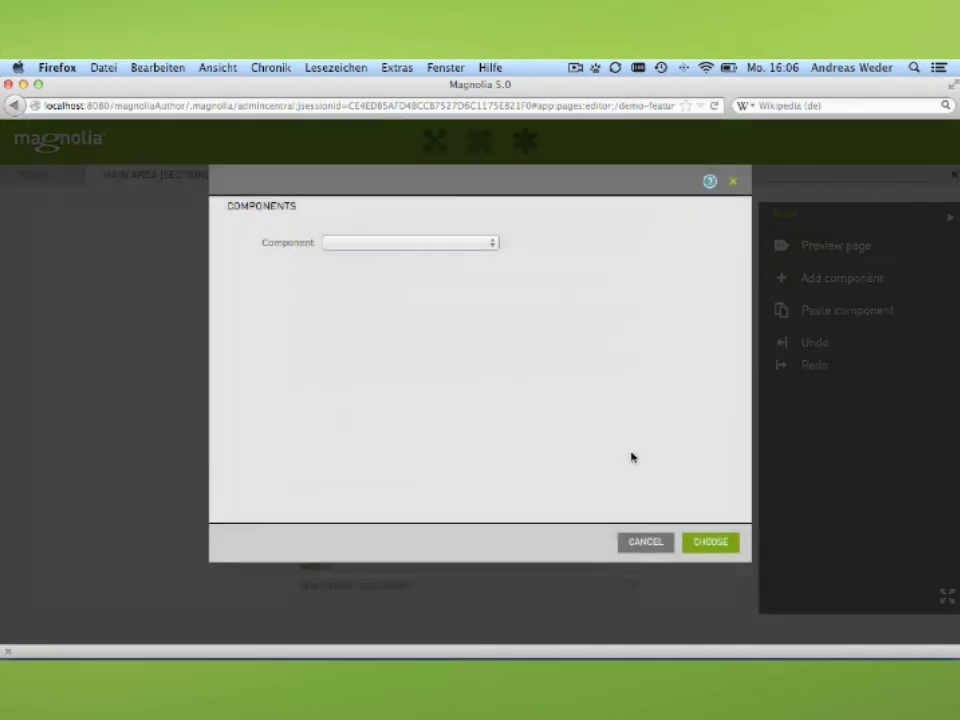
{"action": "left_click", "coordinate": [411, 244]}
{"action": "left_click", "coordinate": [381, 326]}
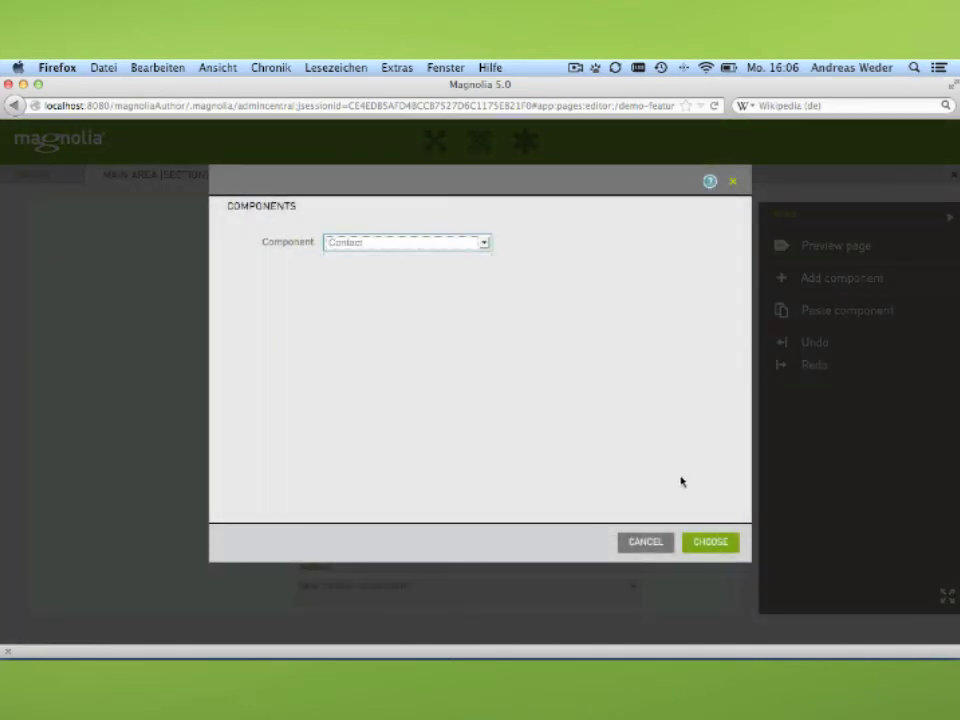
{"action": "left_click", "coordinate": [706, 542]}
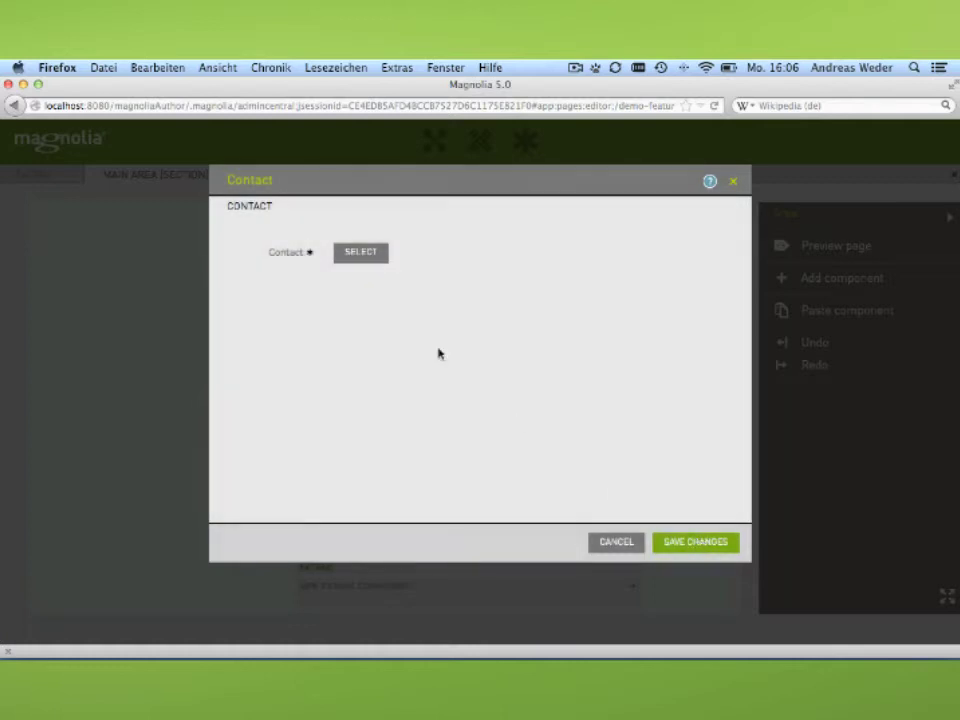
{"action": "left_click", "coordinate": [364, 264]}
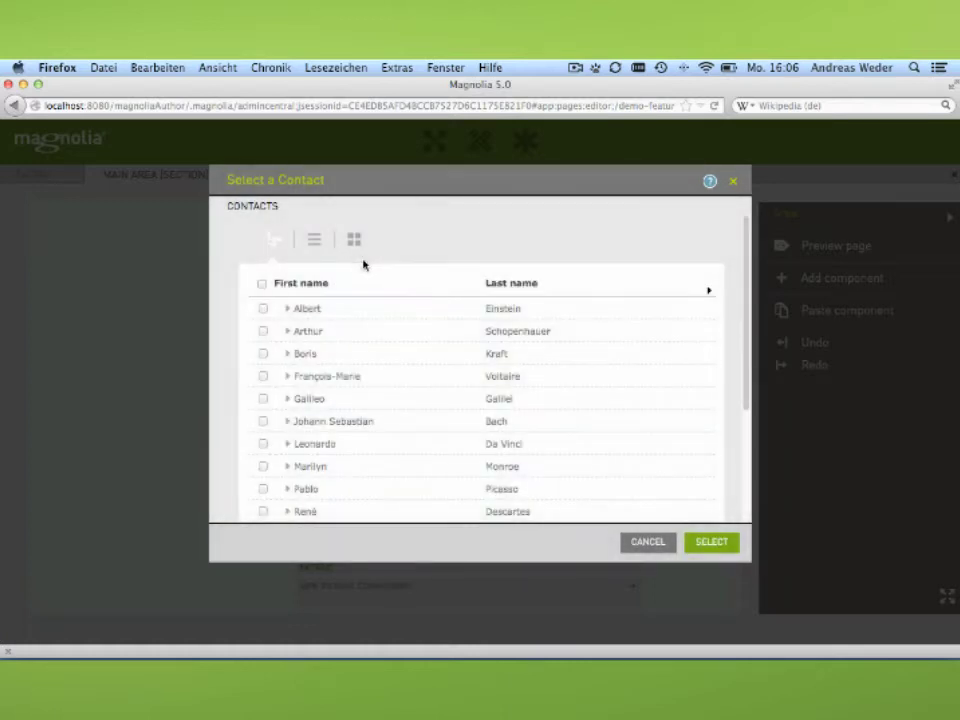
{"action": "left_click", "coordinate": [360, 358]}
{"action": "left_click", "coordinate": [707, 545]}
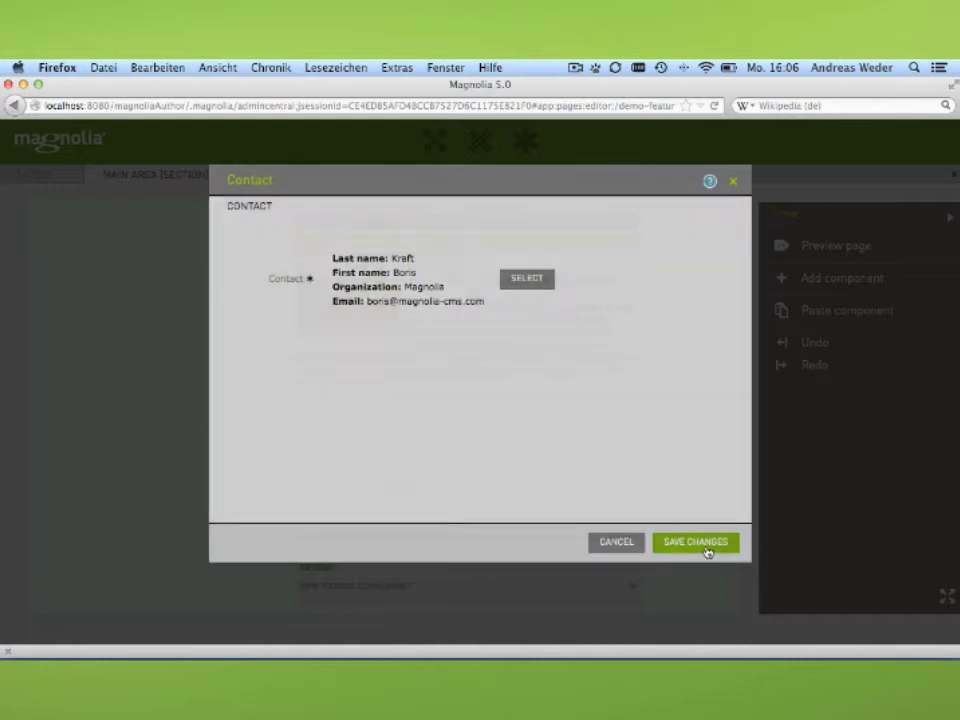
{"action": "left_click", "coordinate": [706, 549]}
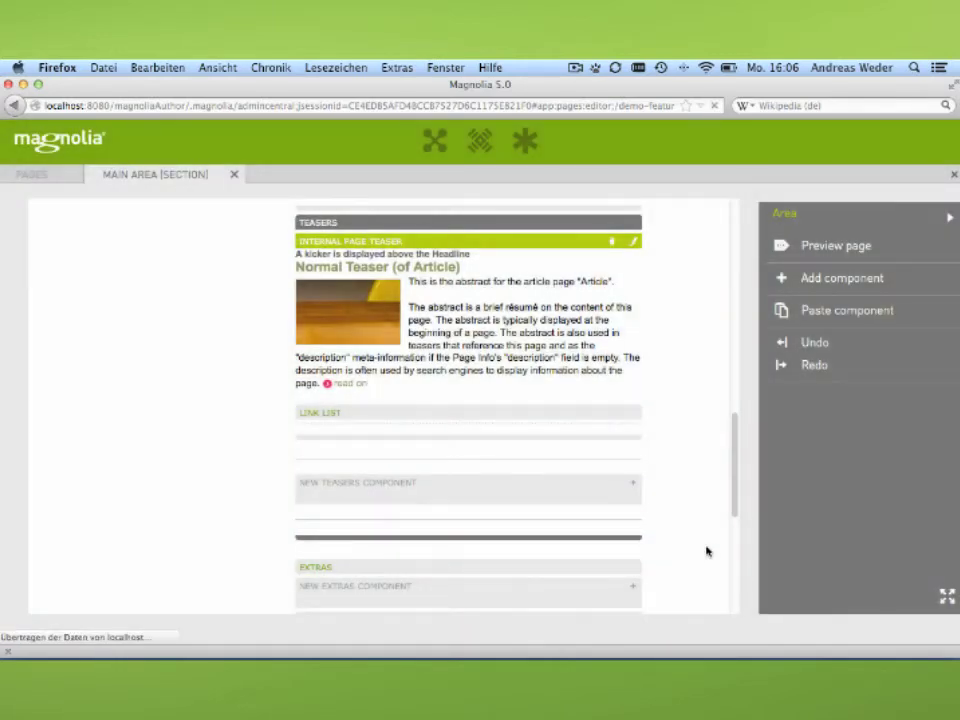
{"action": "scroll", "coordinate": [706, 551], "scroll_direction": "down", "scroll_amount": 5}
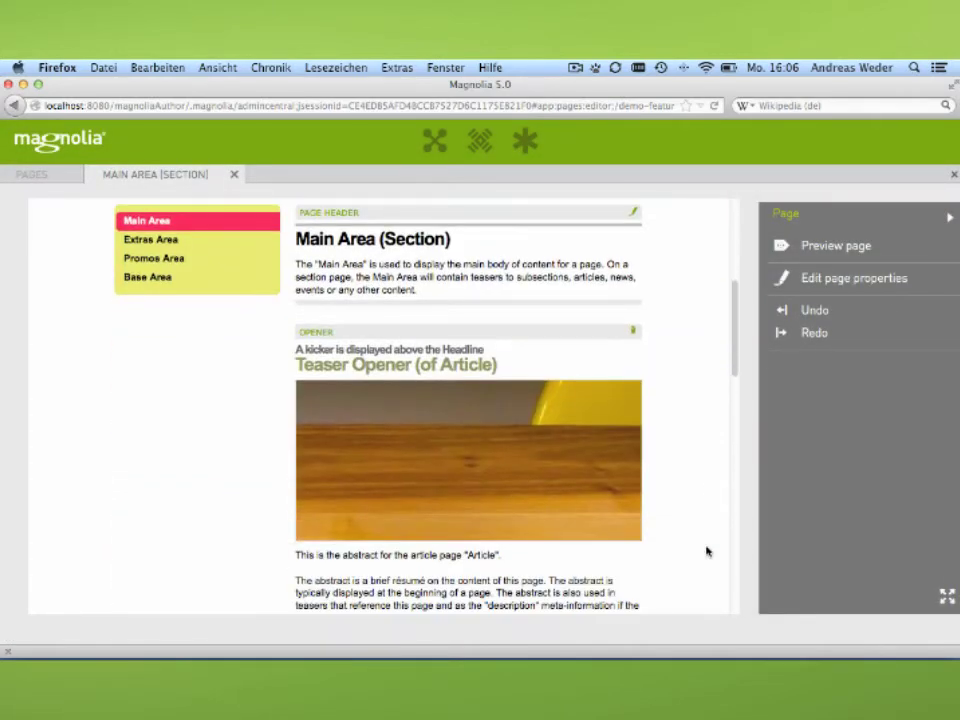
{"action": "scroll", "coordinate": [706, 551], "scroll_direction": "down", "scroll_amount": 4}
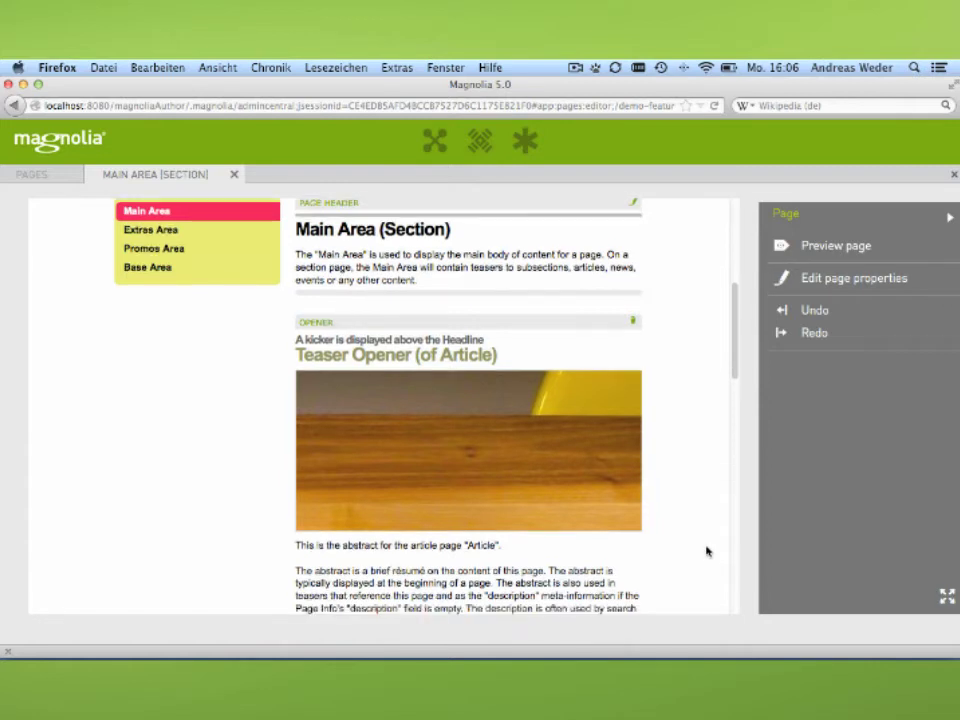
{"action": "scroll", "coordinate": [706, 551], "scroll_direction": "down", "scroll_amount": 5}
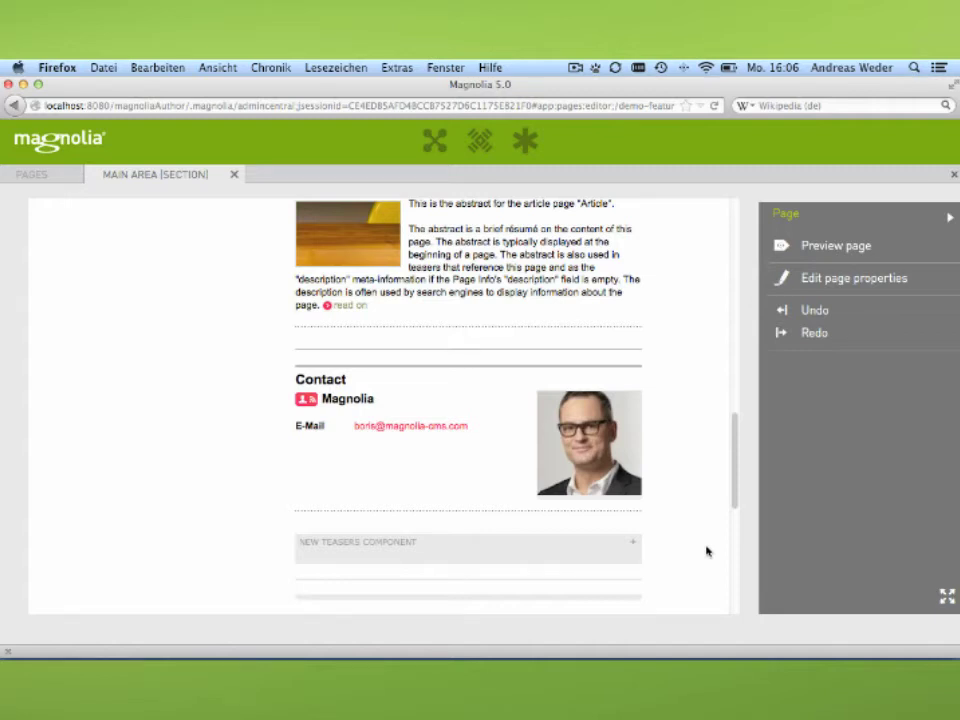
Preview the Main Area page, viewing it full screen and then exiting fullscreen.
{"action": "left_click", "coordinate": [879, 248]}
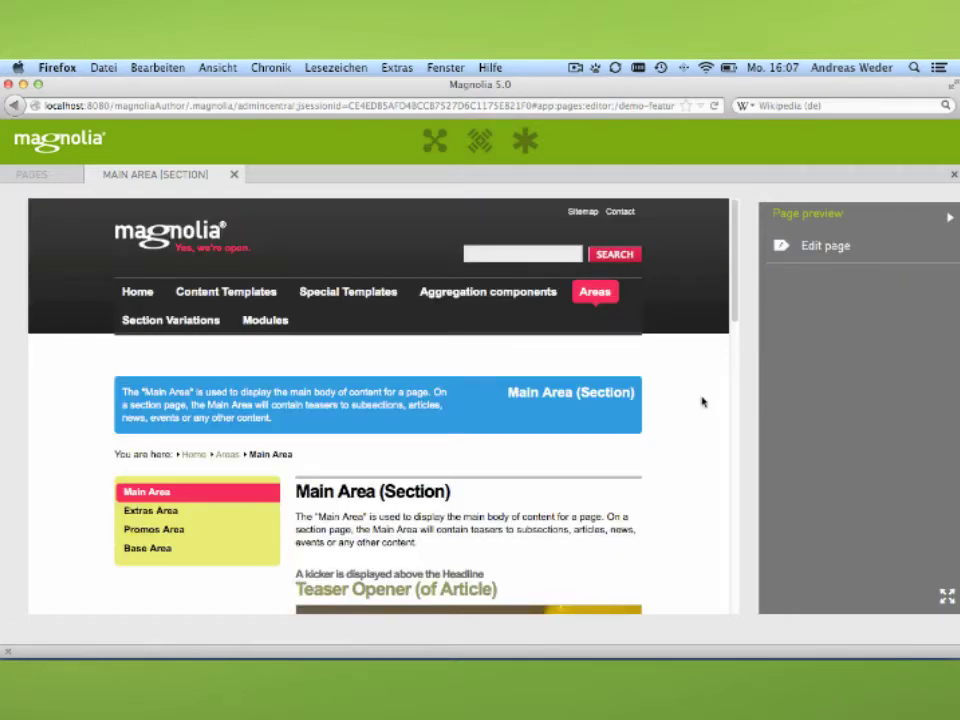
{"action": "left_click", "coordinate": [947, 596]}
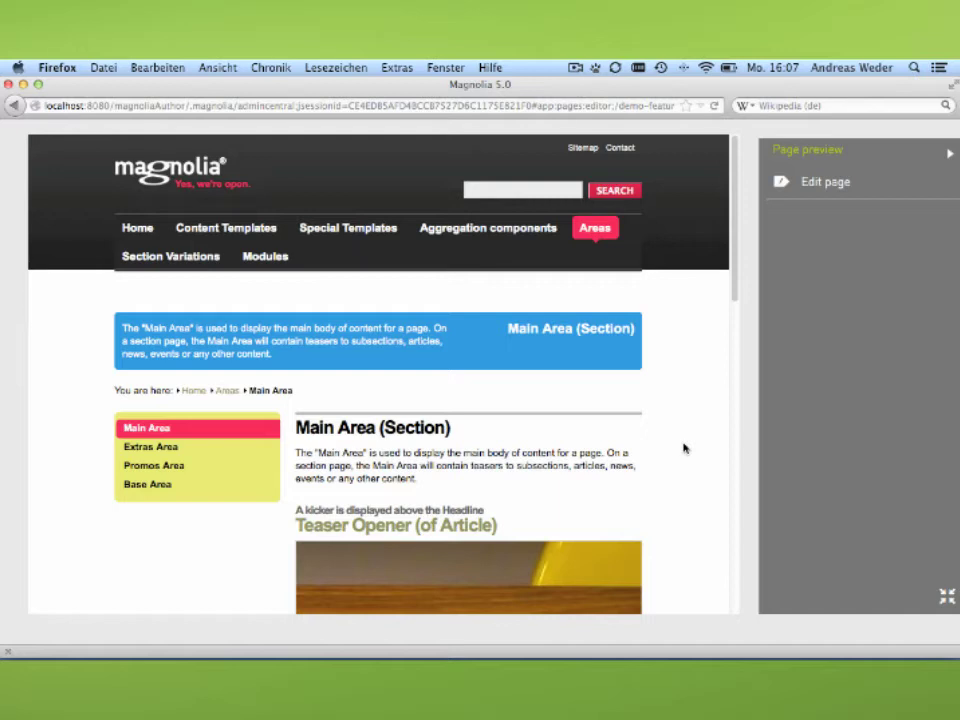
{"action": "scroll", "coordinate": [684, 448], "scroll_direction": "down", "scroll_amount": 5}
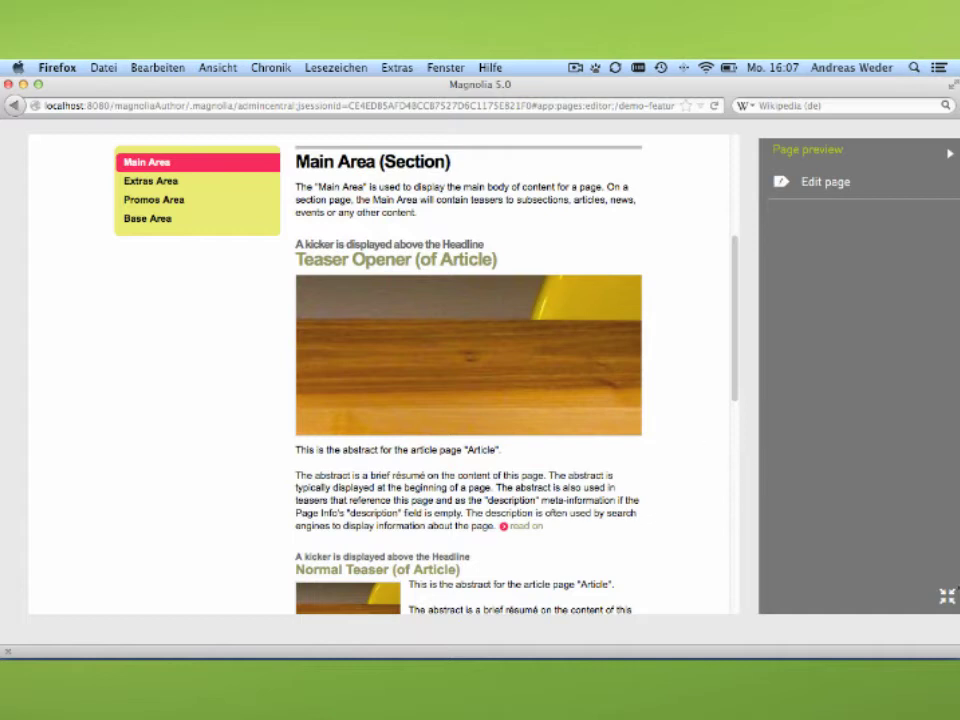
{"action": "left_click", "coordinate": [946, 597]}
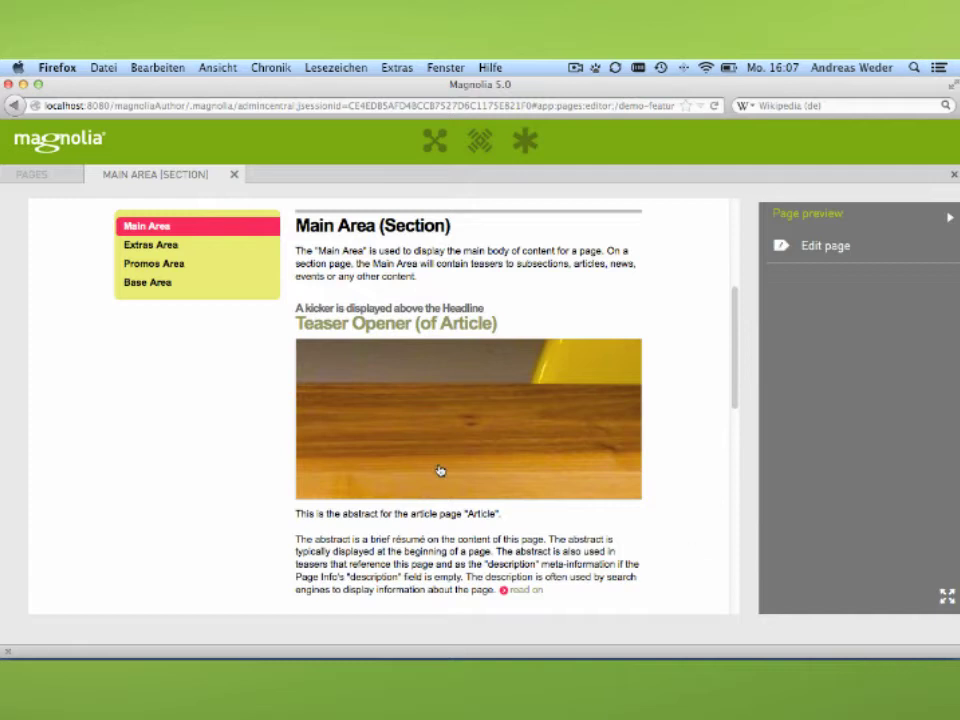
Close the Main Area (Section) editor tab, then the Pages and Contacts apps.
{"action": "left_click", "coordinate": [235, 177]}
{"action": "left_click", "coordinate": [955, 178]}
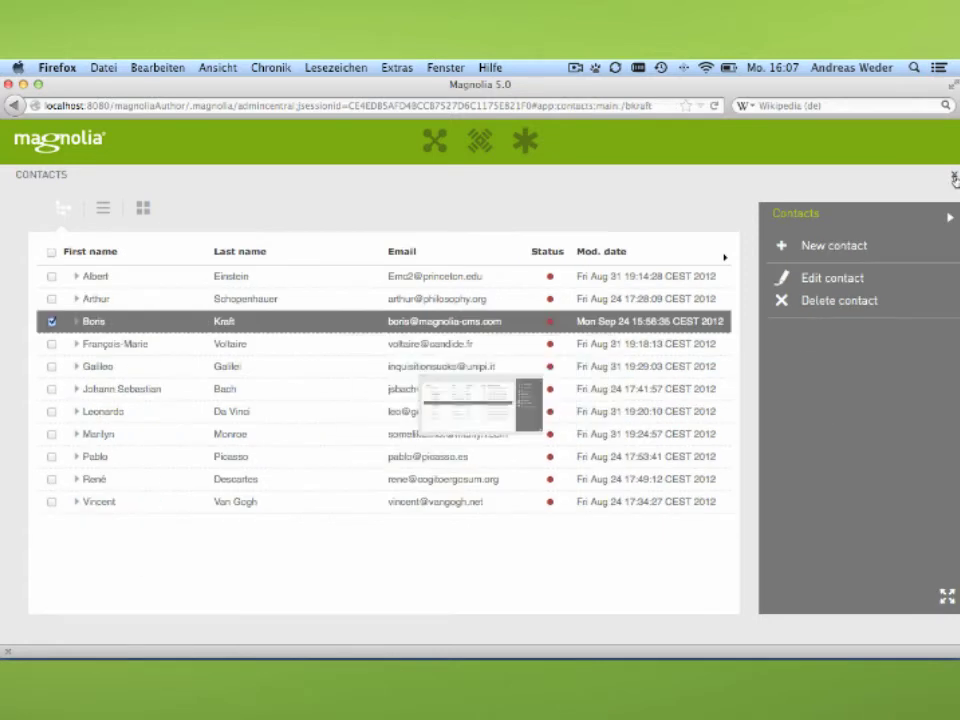
{"action": "left_click", "coordinate": [955, 178]}
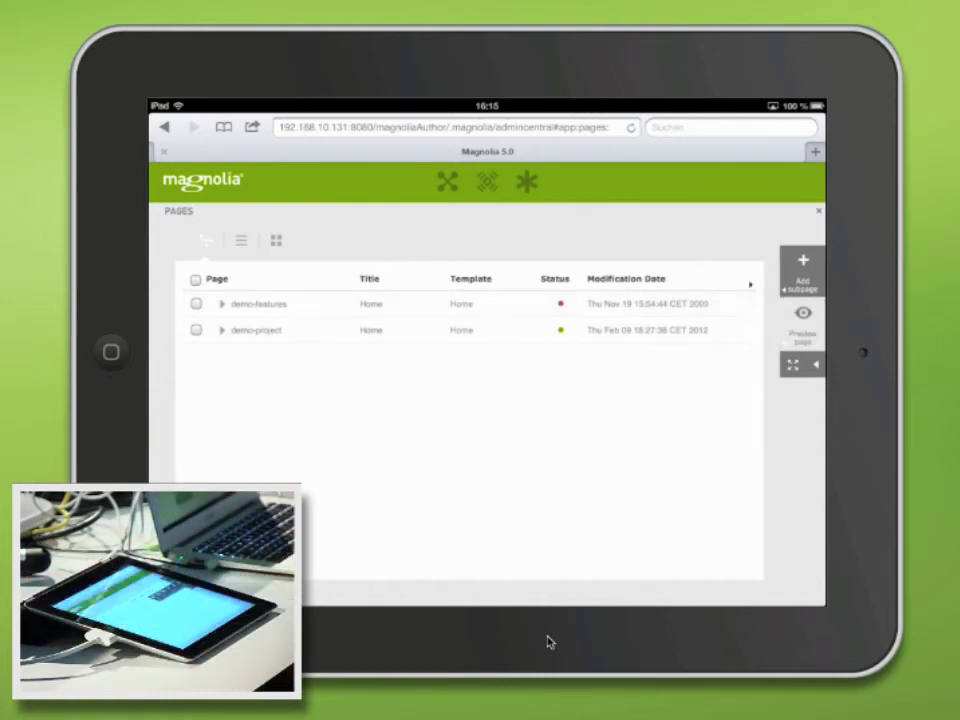
Toggle the Pages action bar between full and collapsed page actions, ending expanded.
{"action": "left_click", "coordinate": [803, 278]}
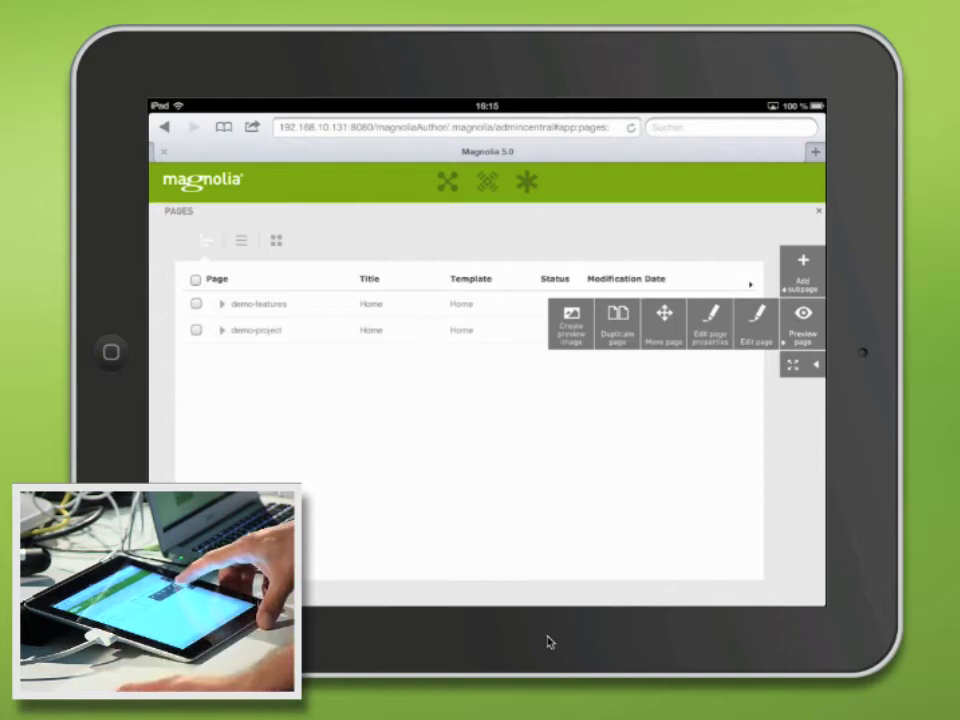
{"action": "left_click", "coordinate": [803, 325]}
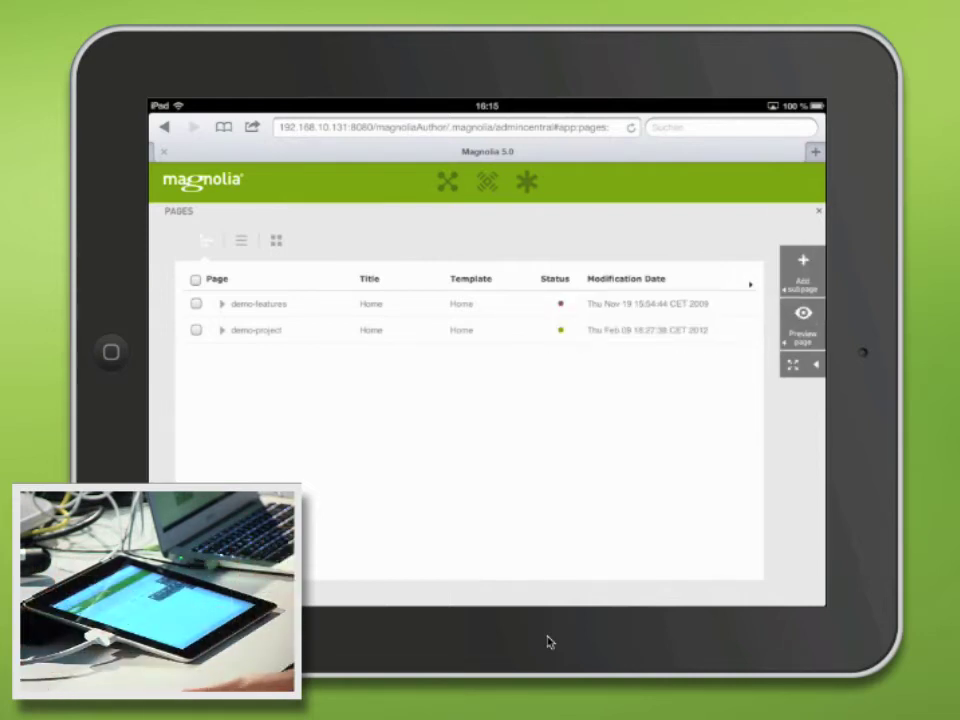
{"action": "left_click", "coordinate": [816, 364]}
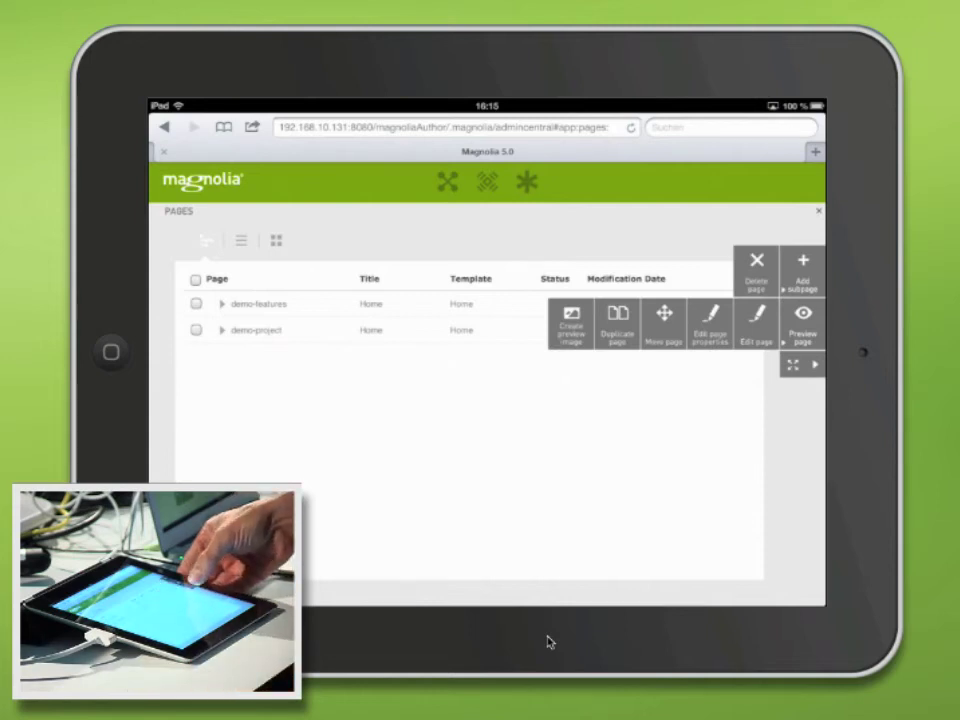
{"action": "left_click", "coordinate": [816, 364]}
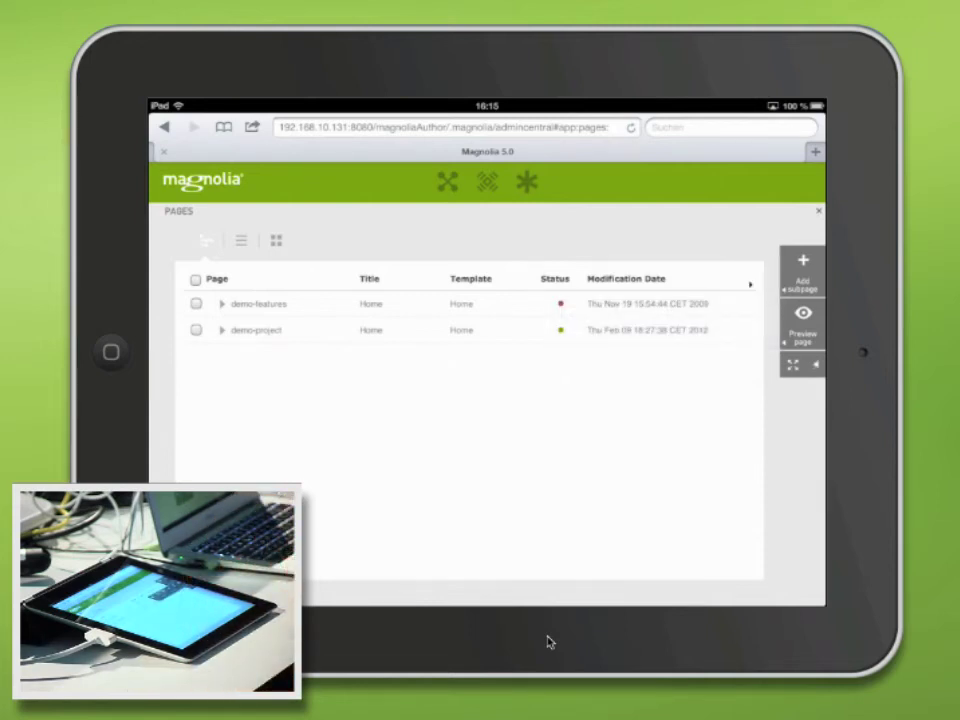
{"action": "left_click", "coordinate": [816, 364]}
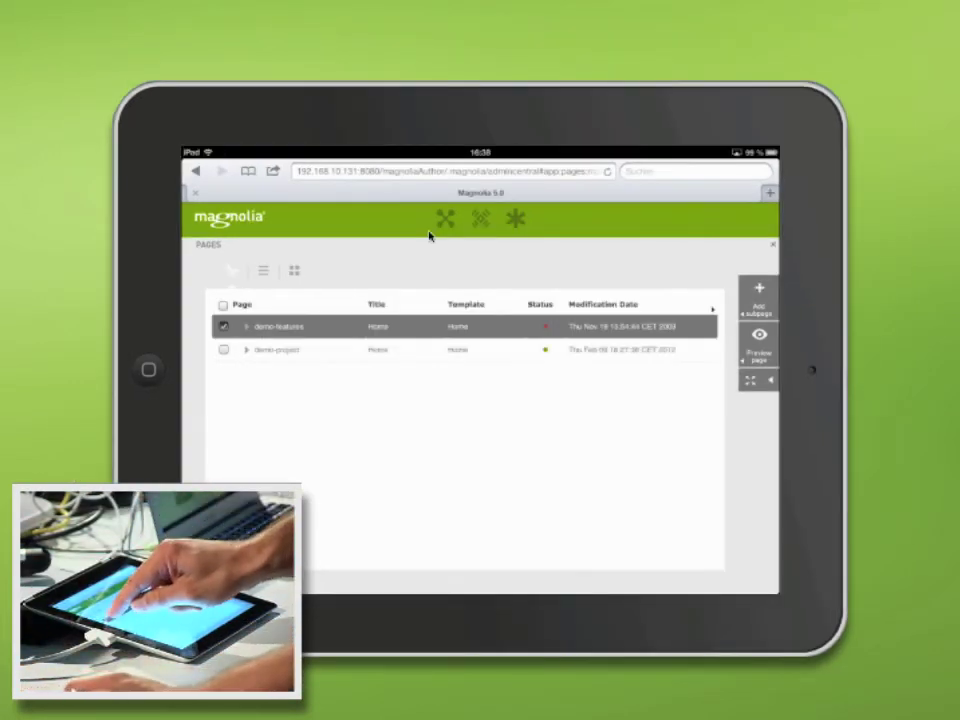
Expand demo-features and content-structure, then open the main-area page in the page editor.
{"action": "left_click", "coordinate": [246, 326]}
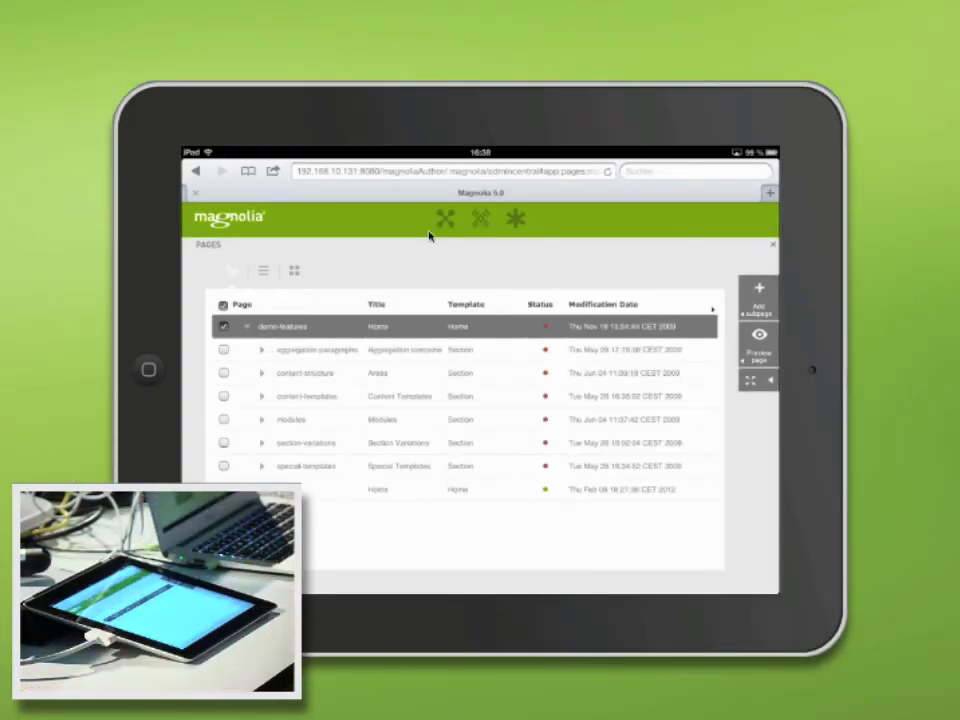
{"action": "left_click", "coordinate": [305, 372]}
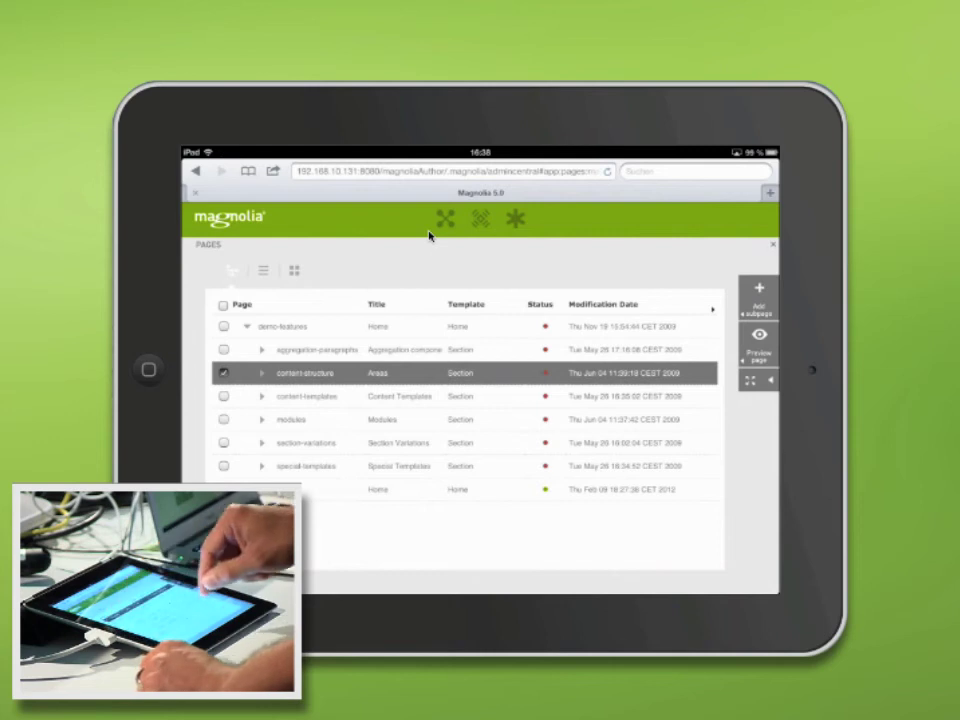
{"action": "left_click", "coordinate": [261, 372]}
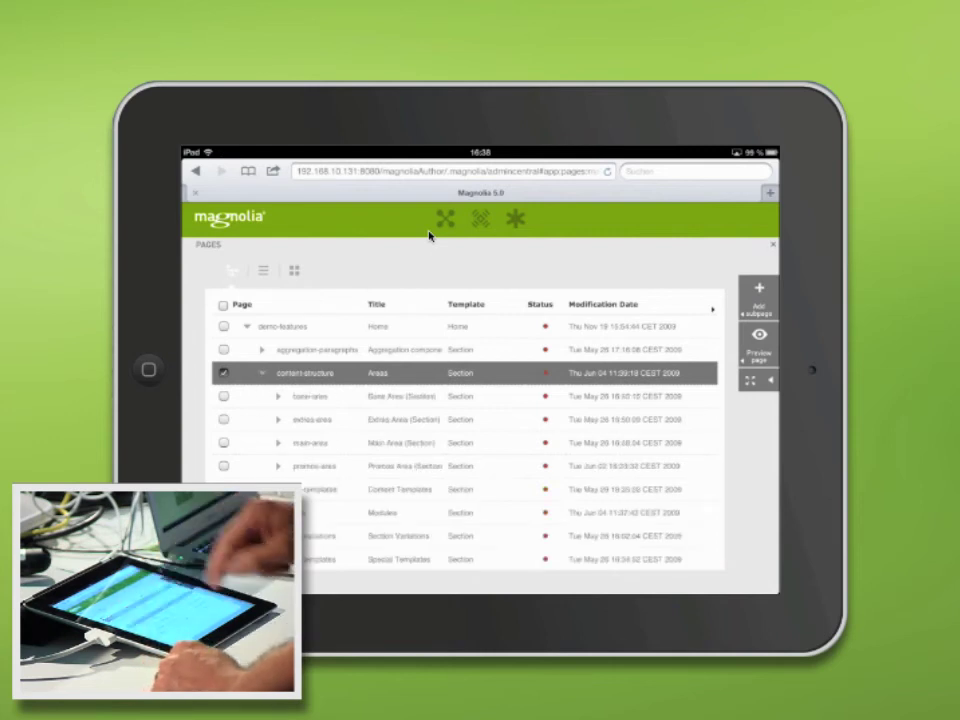
{"action": "left_click", "coordinate": [310, 442]}
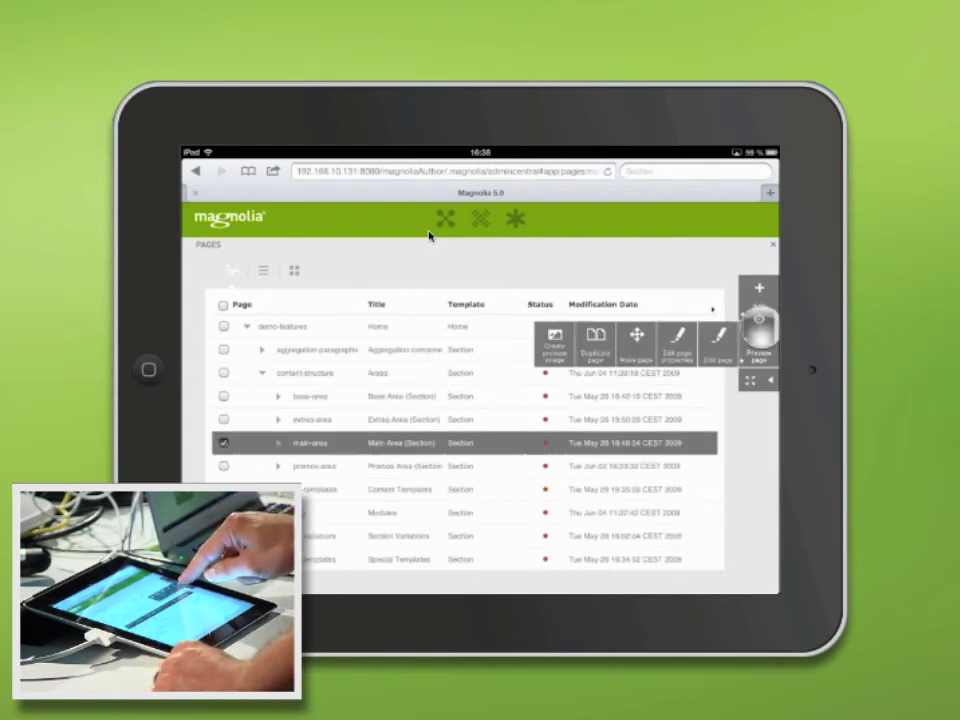
{"action": "left_click", "coordinate": [719, 340]}
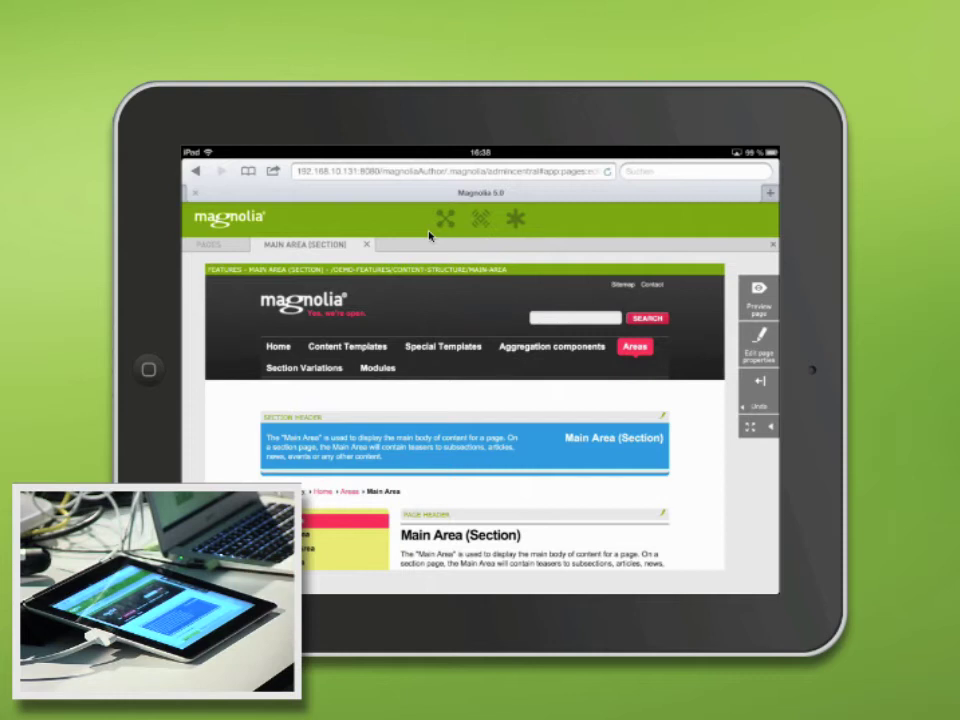
Scroll down the main-area page and select the teaser, opening the Contact component for editing.
{"action": "scroll", "coordinate": [430, 236], "scroll_direction": "down", "scroll_amount": 2}
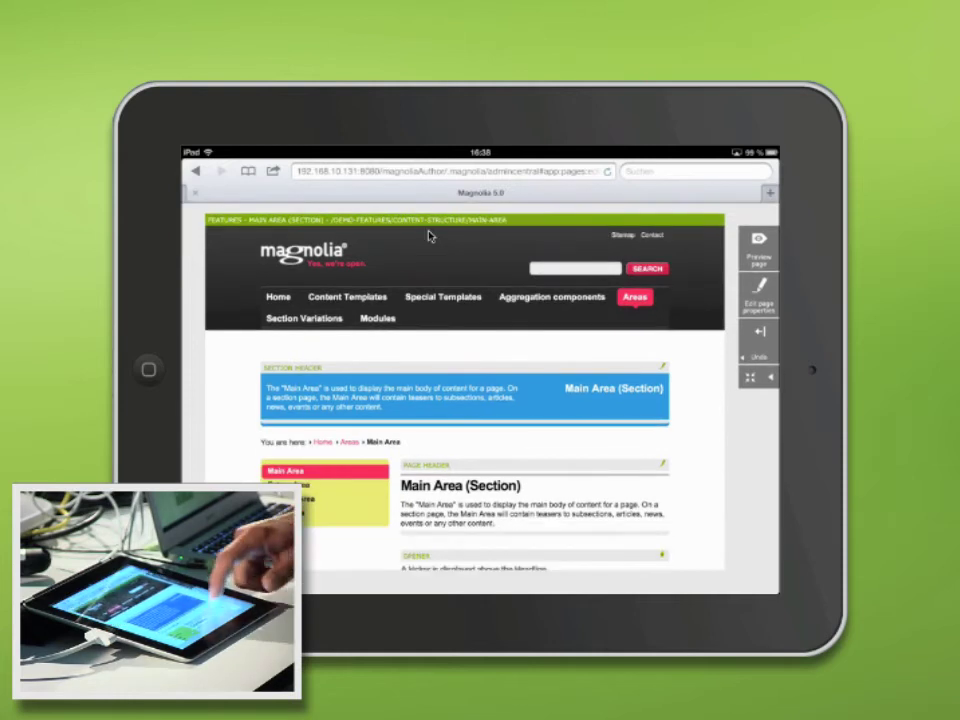
{"action": "scroll", "coordinate": [430, 236], "scroll_direction": "down", "scroll_amount": 1}
{"action": "scroll", "coordinate": [430, 236], "scroll_direction": "down", "scroll_amount": 10}
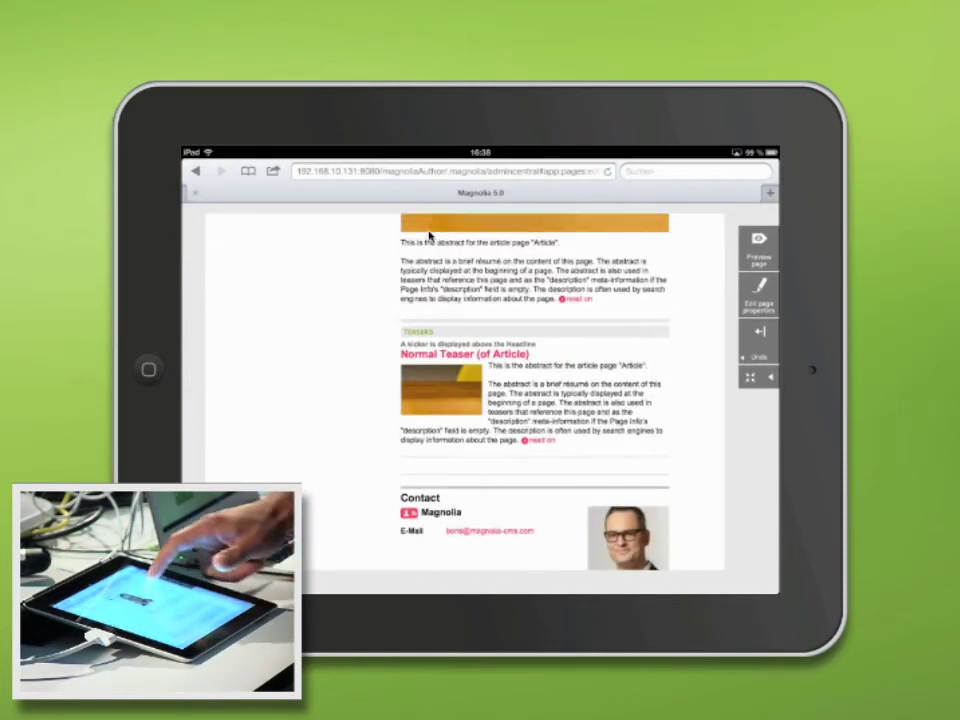
{"action": "left_click", "coordinate": [430, 236]}
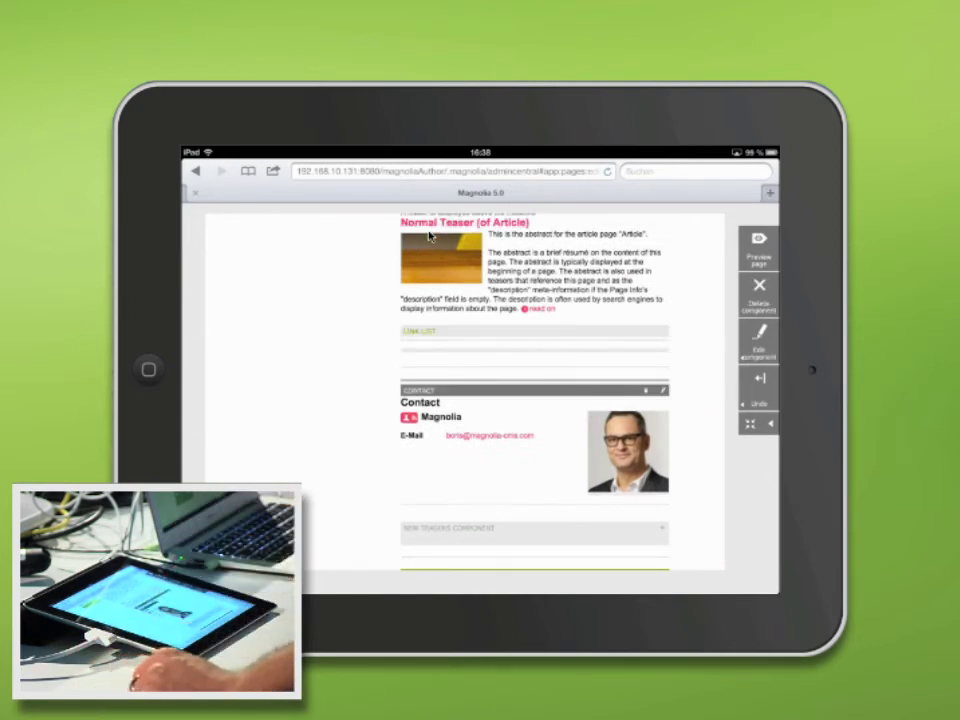
{"action": "left_click", "coordinate": [430, 236]}
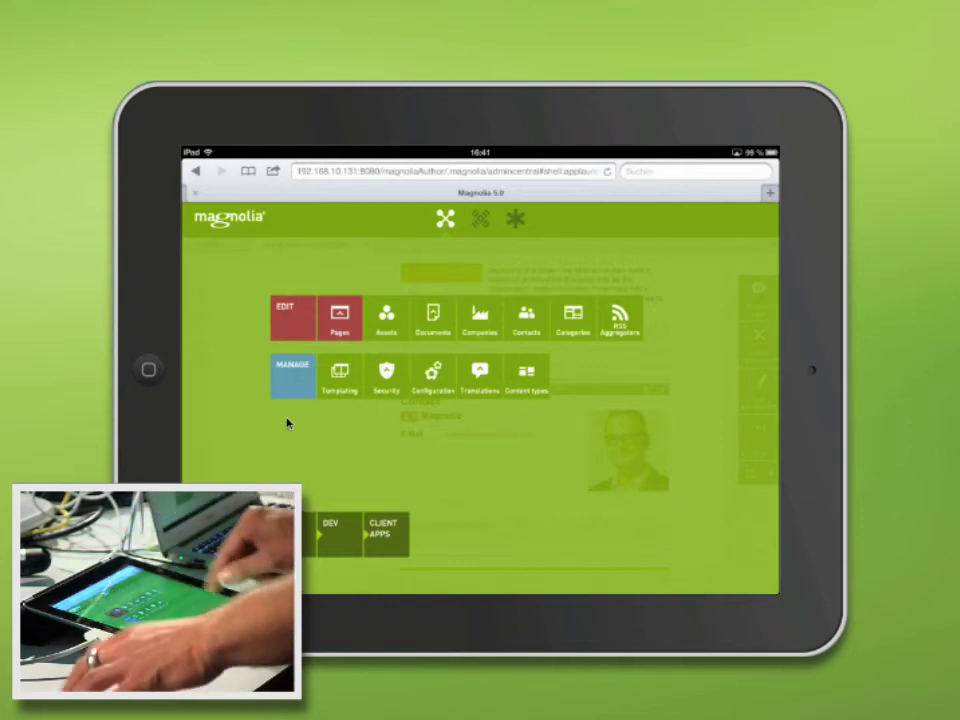
Open Assets, then Documents, then Contacts, displaying the contacts as portrait thumbnails.
{"action": "left_click", "coordinate": [386, 318]}
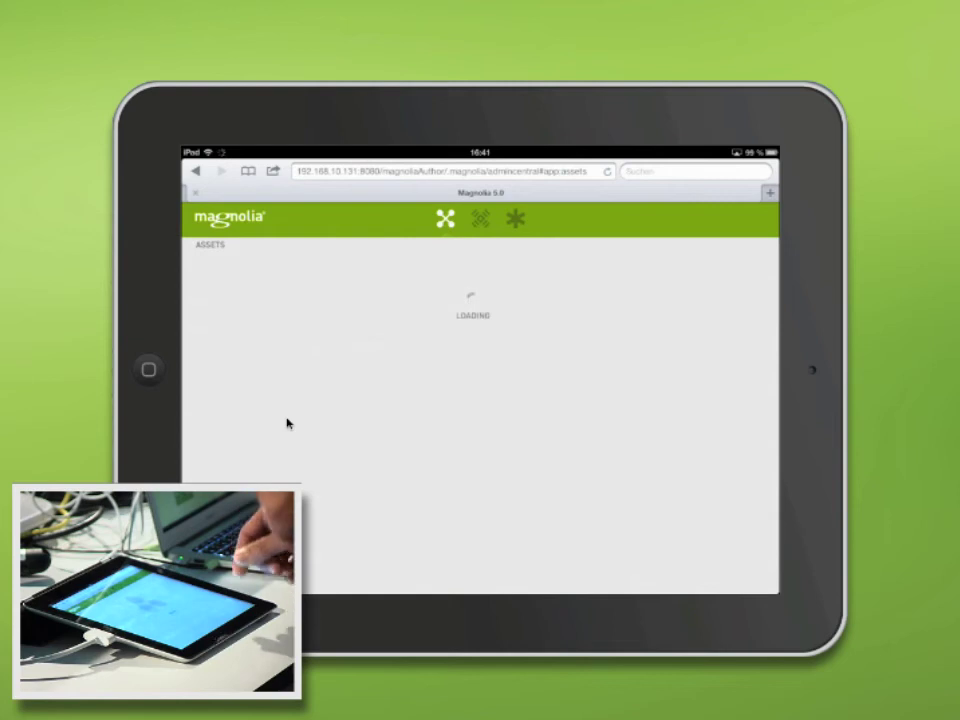
{"action": "left_click", "coordinate": [445, 218]}
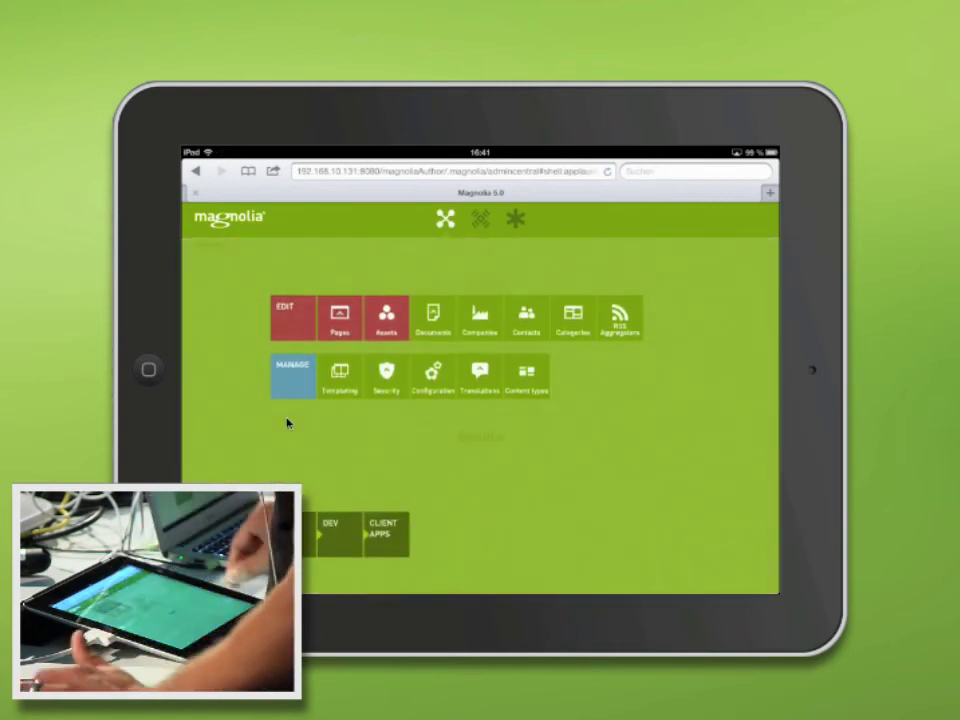
{"action": "left_click", "coordinate": [433, 318]}
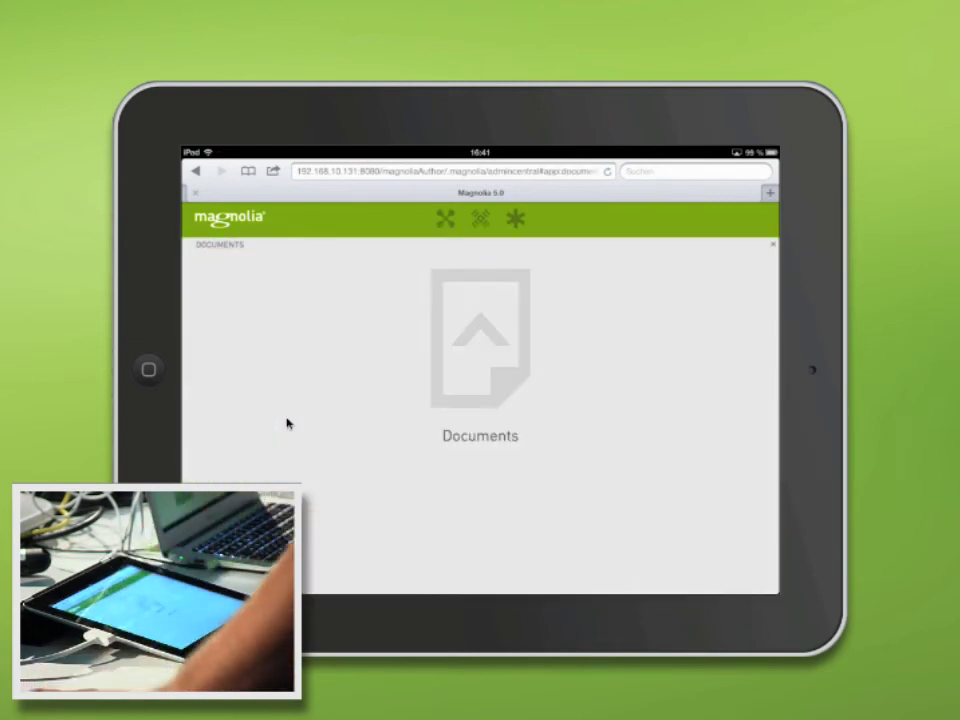
{"action": "left_click", "coordinate": [445, 218]}
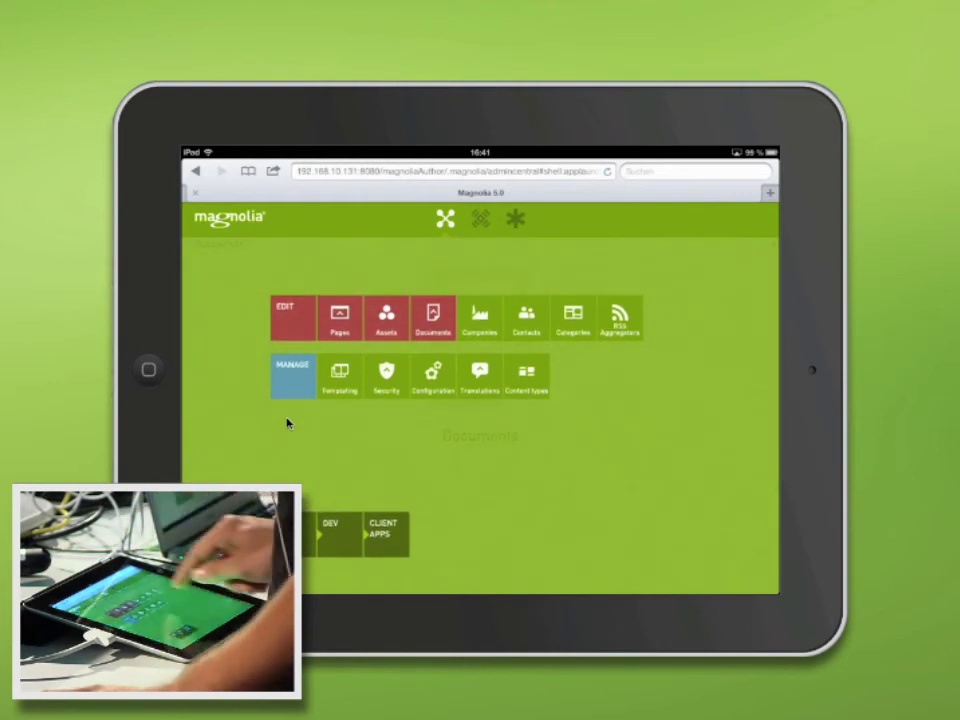
{"action": "left_click", "coordinate": [526, 318]}
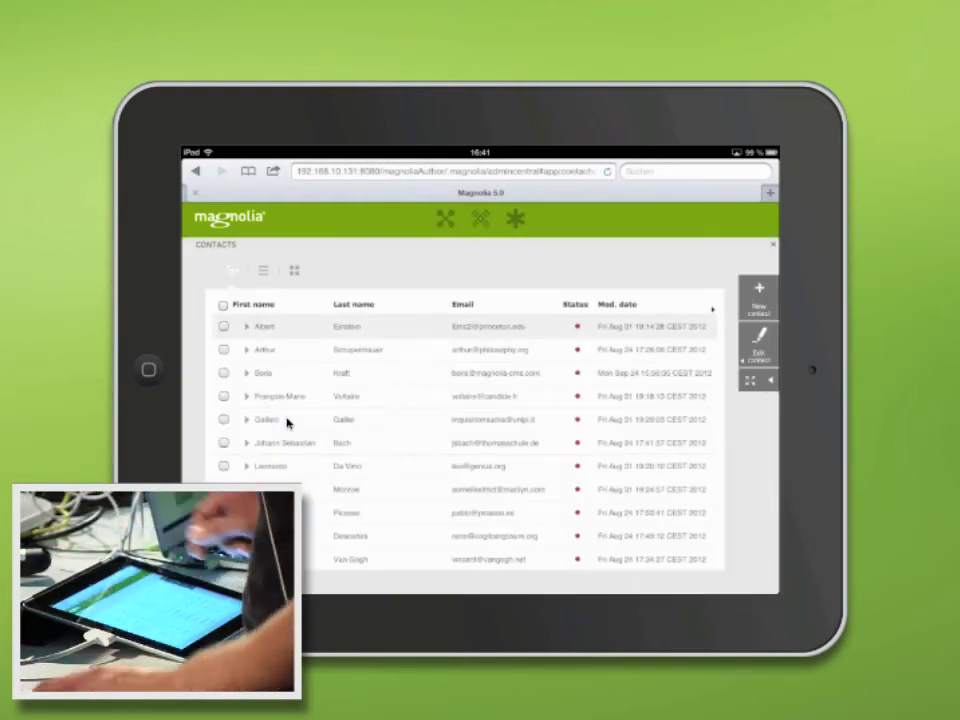
{"action": "left_click", "coordinate": [294, 270]}
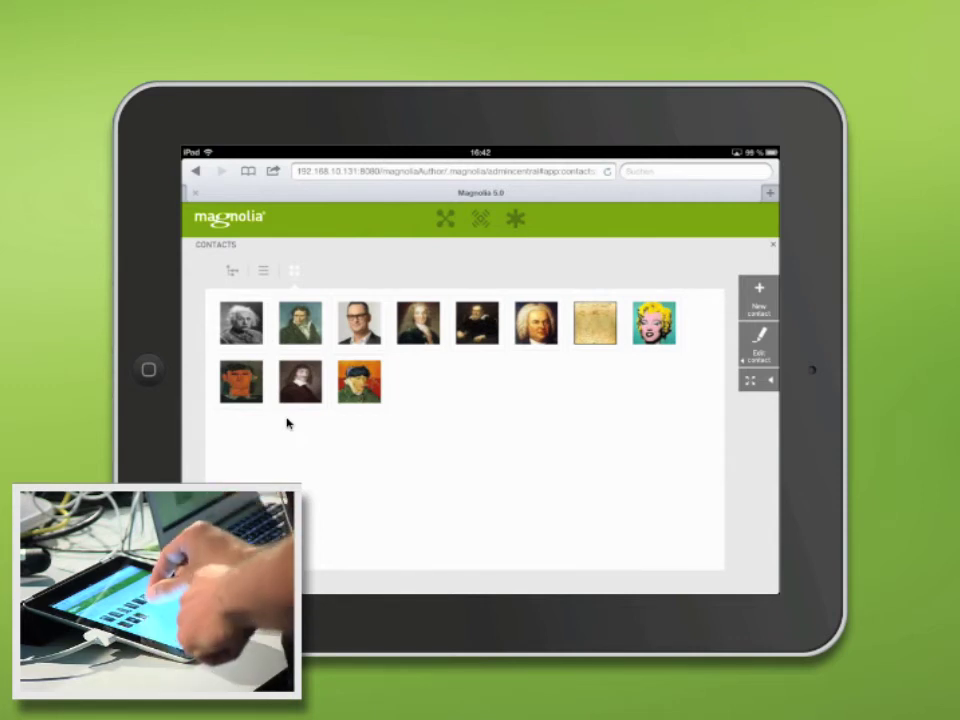
Select the fourth contact's portrait and pinch to resize the thumbnail grid.
{"action": "left_click", "coordinate": [418, 322]}
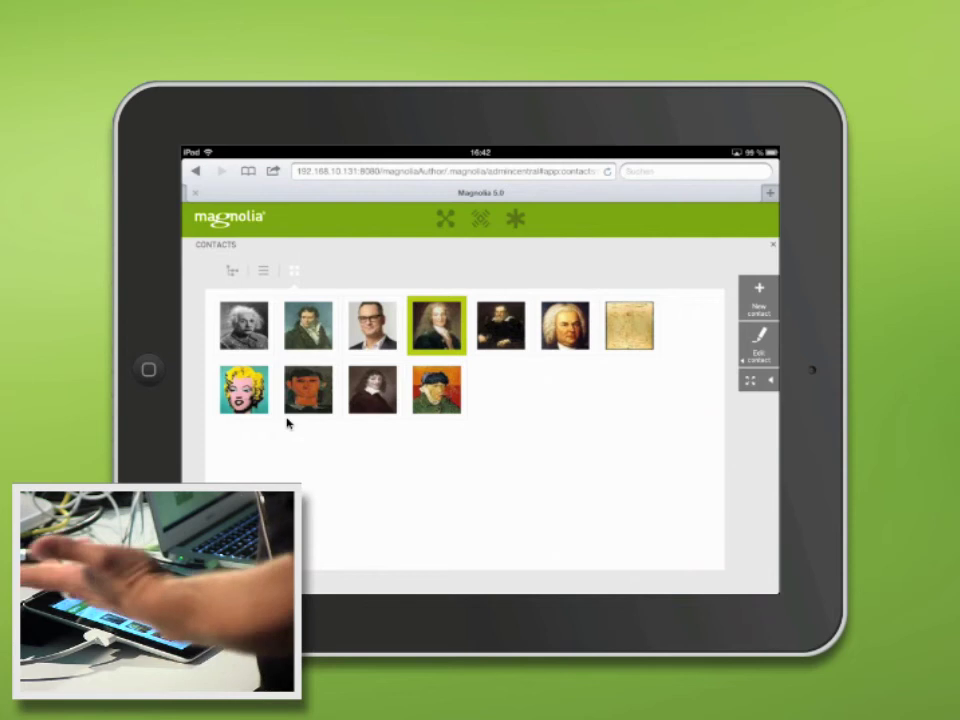
{"action": "scroll", "coordinate": [288, 424], "scroll_direction": "down", "scroll_amount": 2}
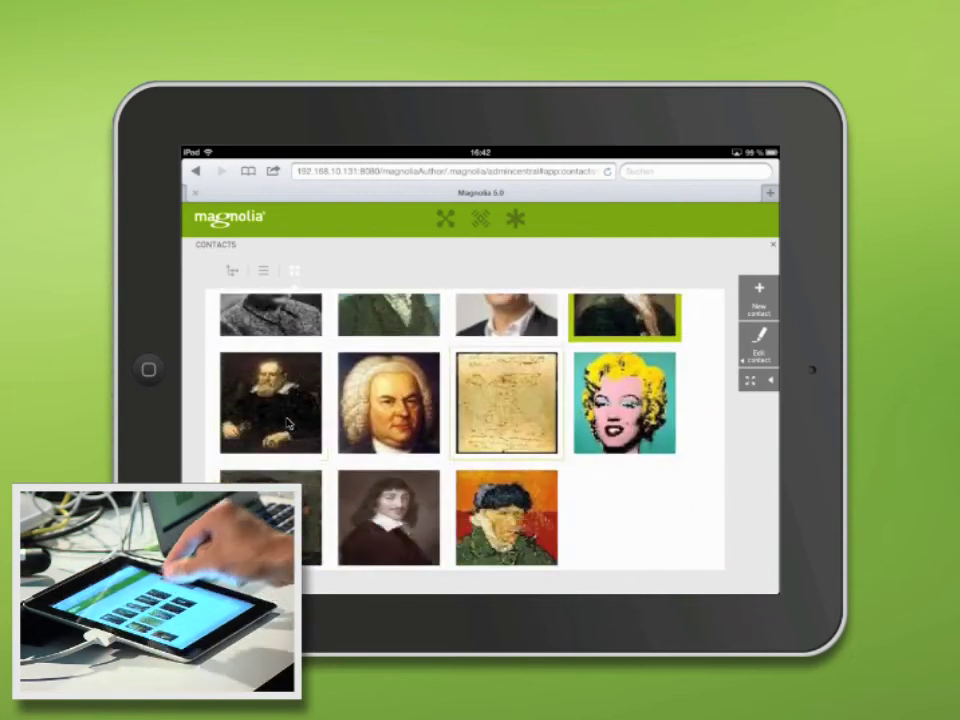
{"action": "scroll", "coordinate": [288, 424], "scroll_direction": "down", "scroll_amount": 3}
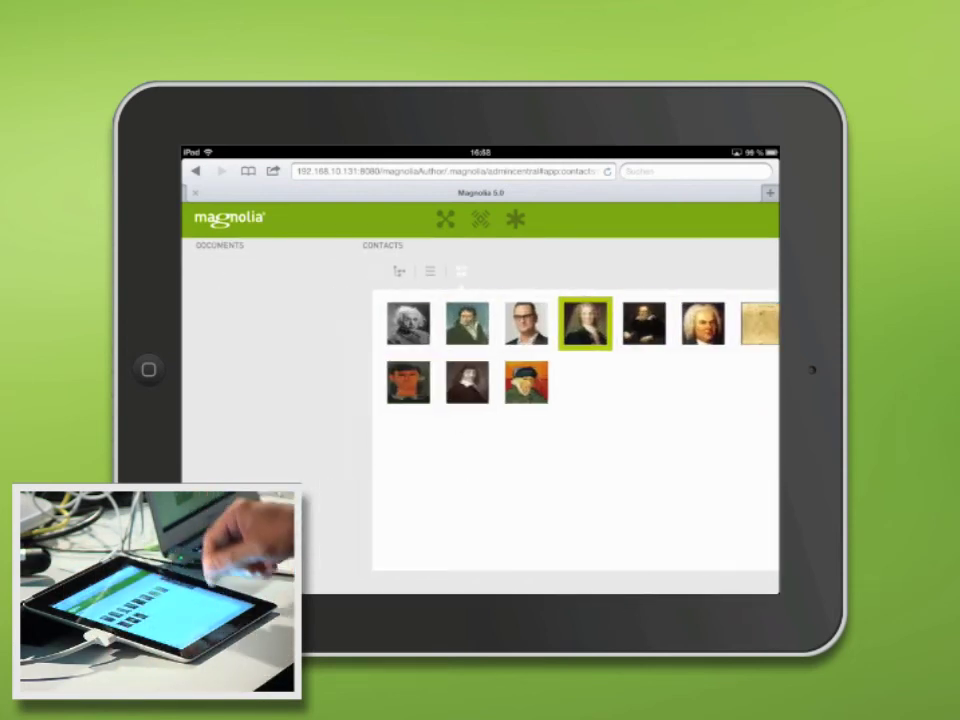
Swipe left and right to cycle through the open Pages, Contacts, Documents and Assets apps.
{"action": "scroll", "coordinate": [480, 400], "scroll_direction": "left", "scroll_amount": 3}
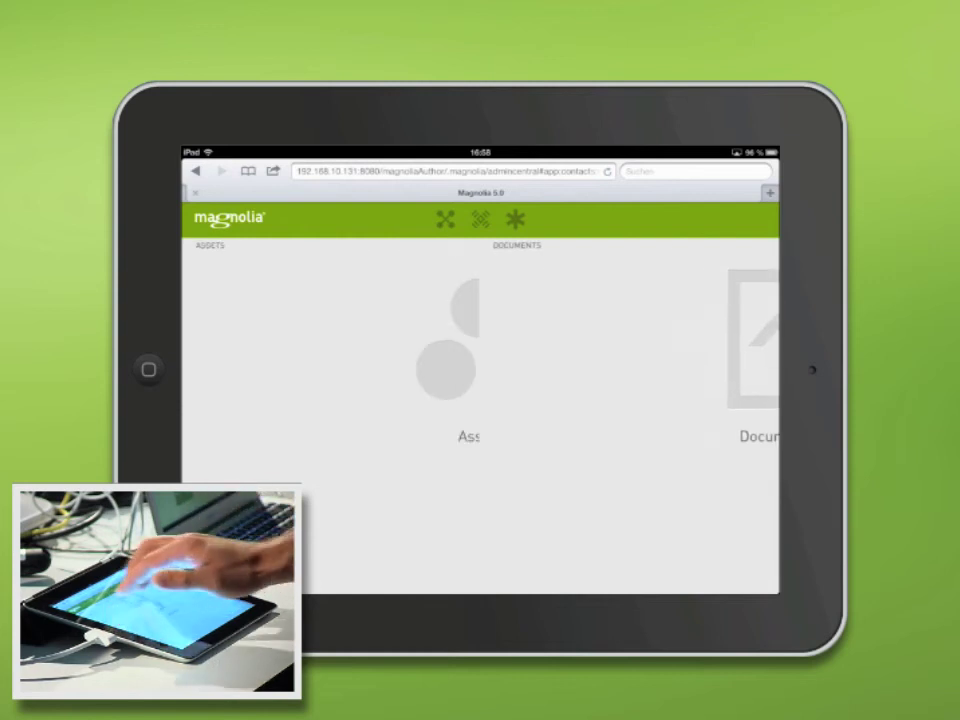
{"action": "scroll", "coordinate": [480, 400], "scroll_direction": "left", "scroll_amount": 3}
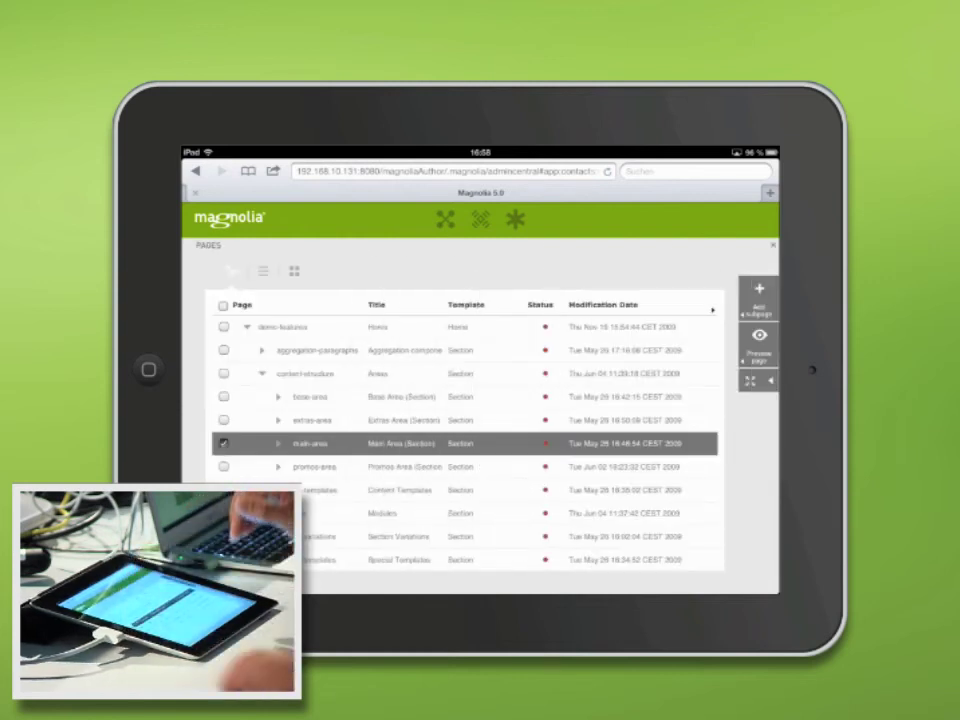
{"action": "scroll", "coordinate": [480, 400], "scroll_direction": "left", "scroll_amount": 3}
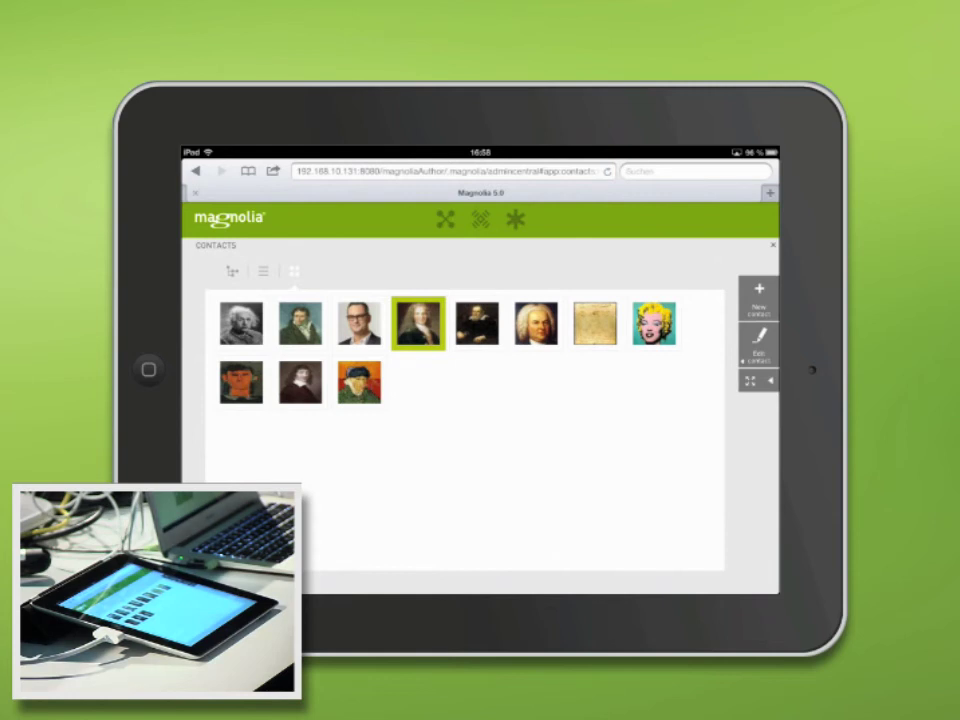
{"action": "scroll", "coordinate": [480, 400], "scroll_direction": "left", "scroll_amount": 3}
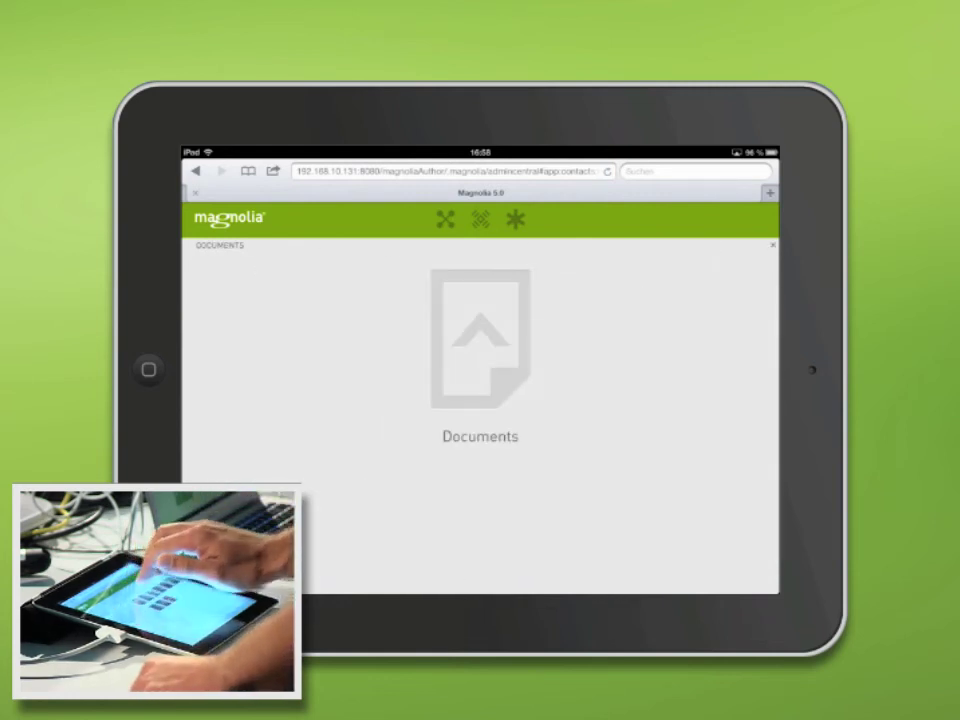
{"action": "scroll", "coordinate": [480, 400], "scroll_direction": "left", "scroll_amount": 3}
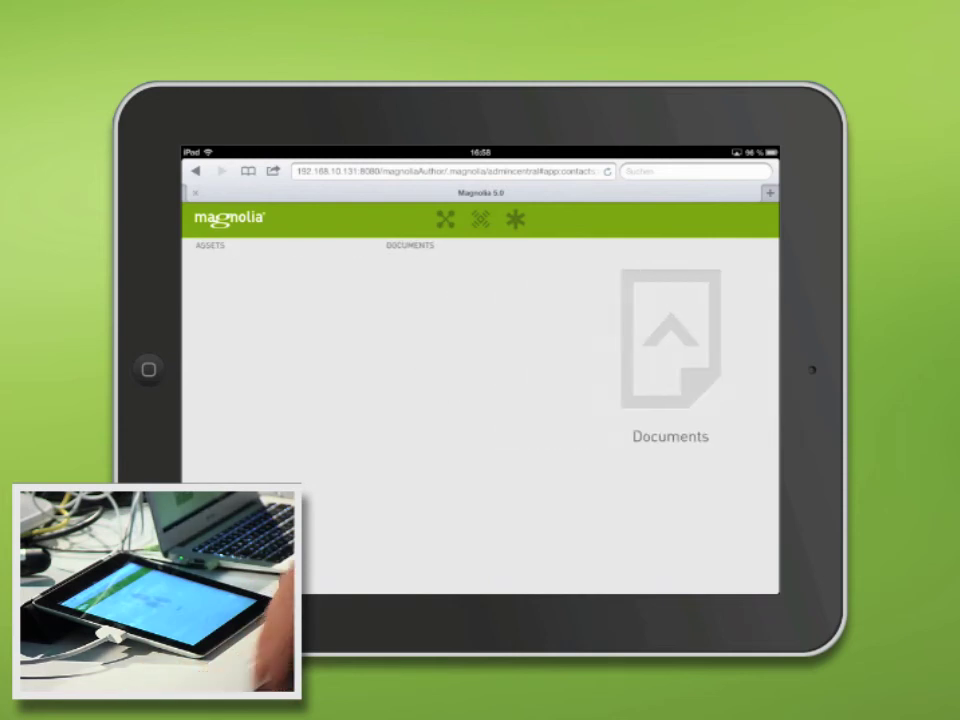
{"action": "scroll", "coordinate": [480, 400], "scroll_direction": "left", "scroll_amount": 3}
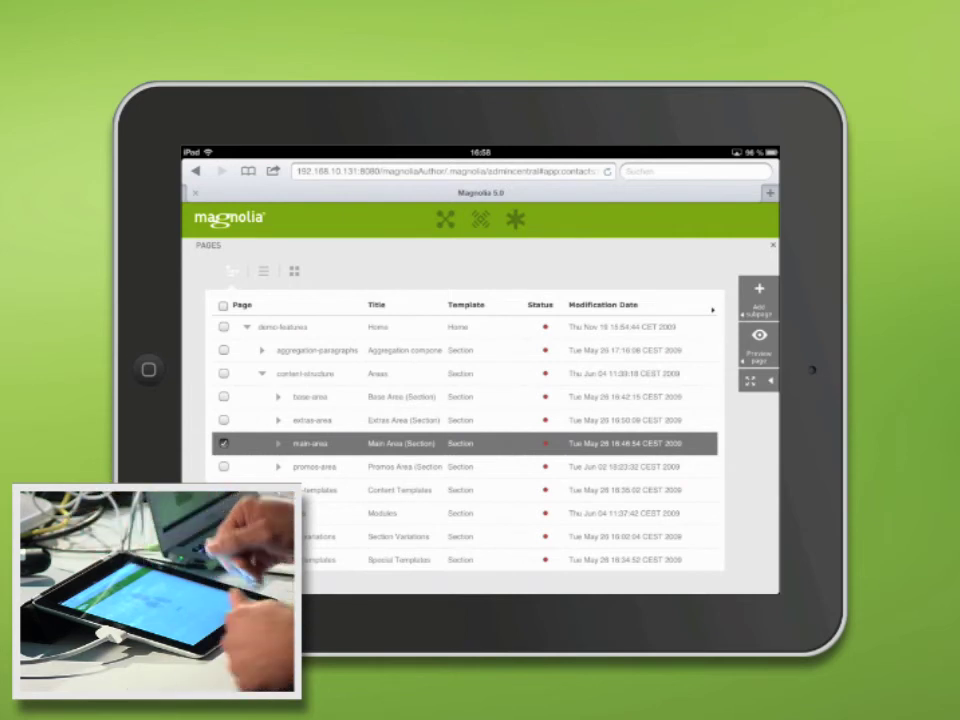
{"action": "scroll", "coordinate": [480, 400], "scroll_direction": "right", "scroll_amount": 3}
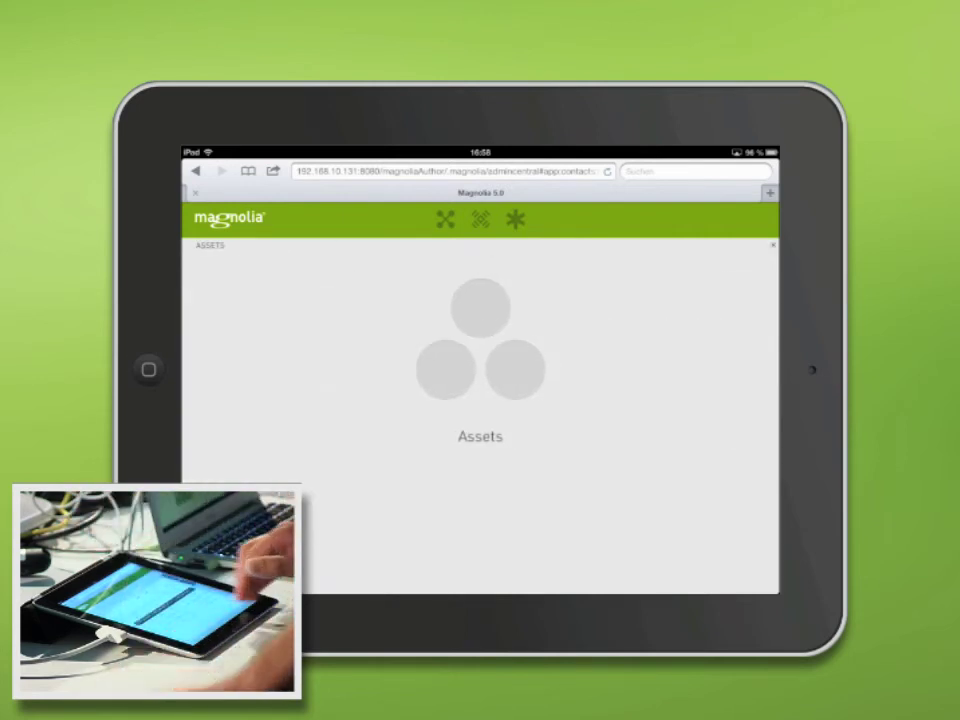
{"action": "scroll", "coordinate": [480, 400], "scroll_direction": "left", "scroll_amount": 3}
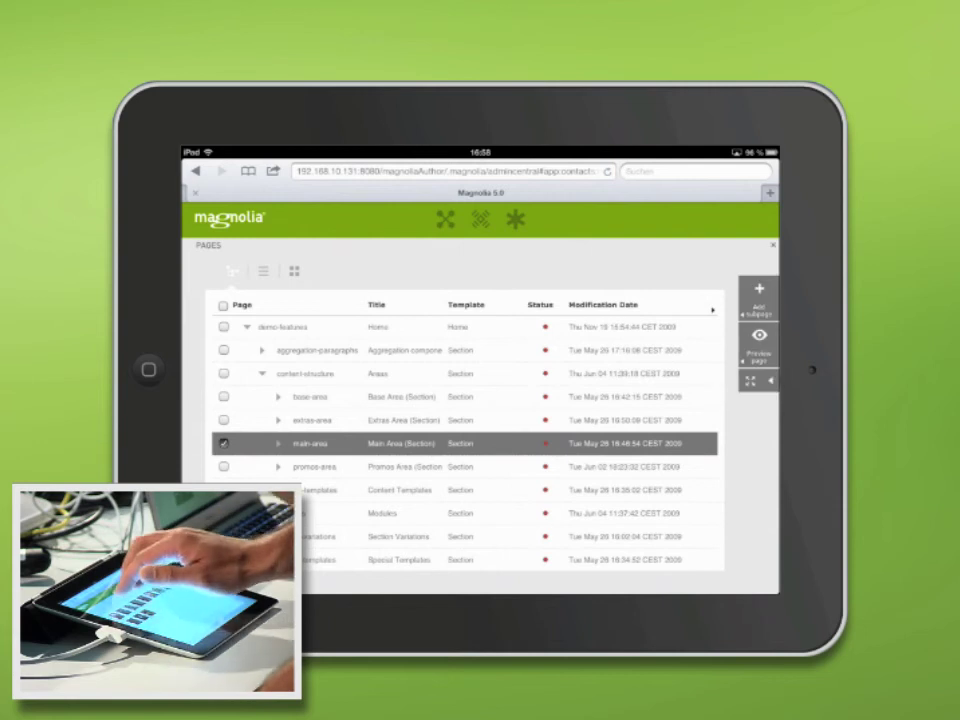
{"action": "scroll", "coordinate": [480, 400], "scroll_direction": "left", "scroll_amount": 3}
{"action": "scroll", "coordinate": [480, 400], "scroll_direction": "left", "scroll_amount": 3}
{"action": "scroll", "coordinate": [480, 400], "scroll_direction": "left", "scroll_amount": 3}
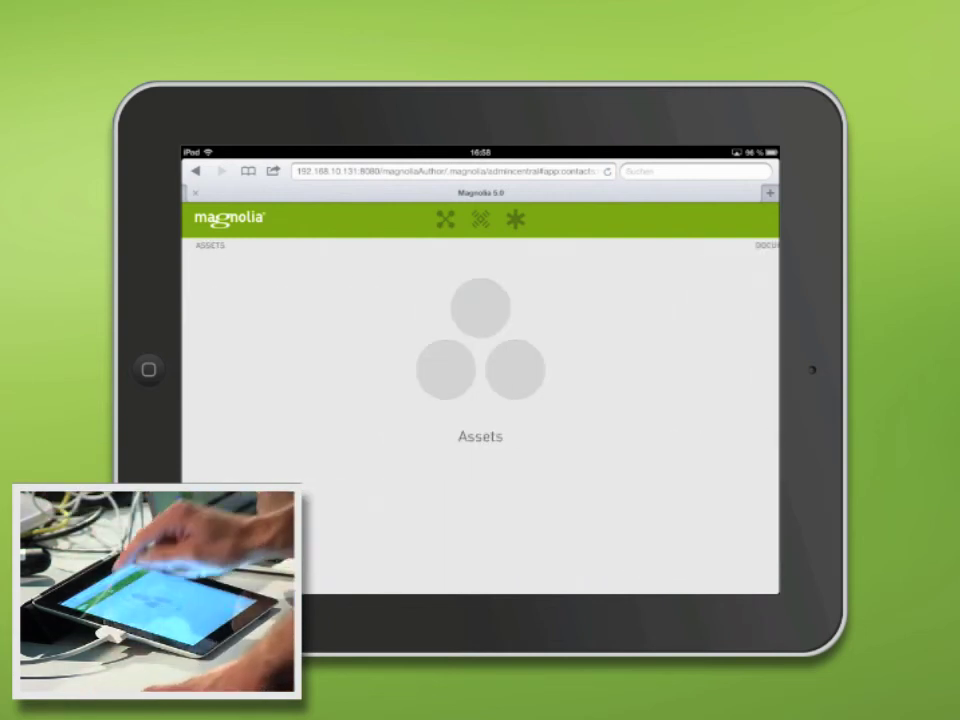
Reopen Contacts from the DEV app group and edit the third contact, the man with glasses.
{"action": "left_click", "coordinate": [445, 219]}
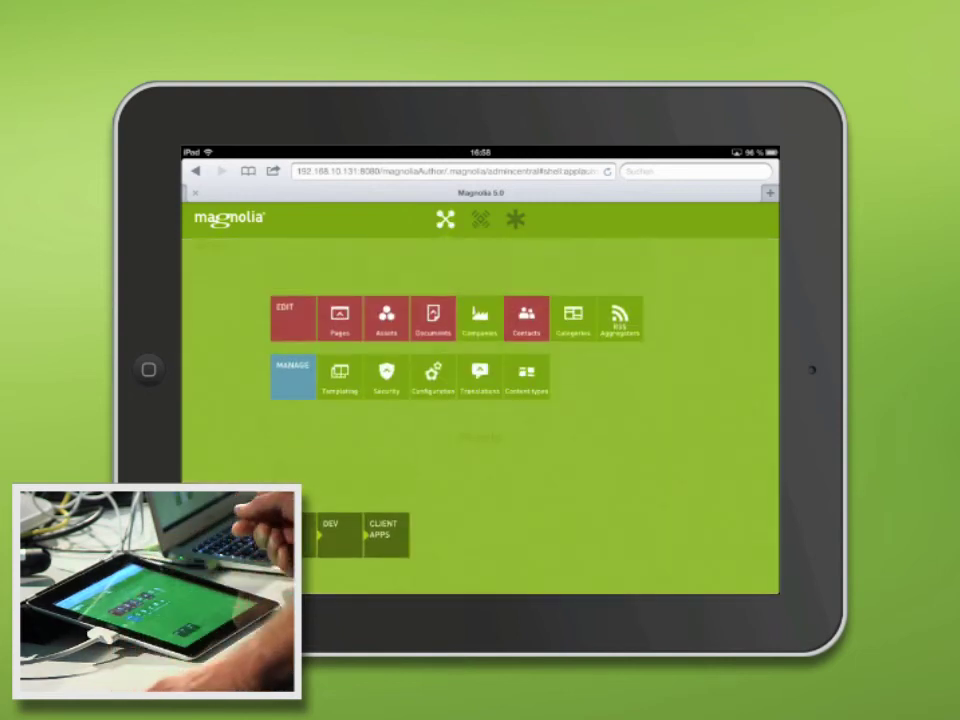
{"action": "left_click", "coordinate": [338, 535]}
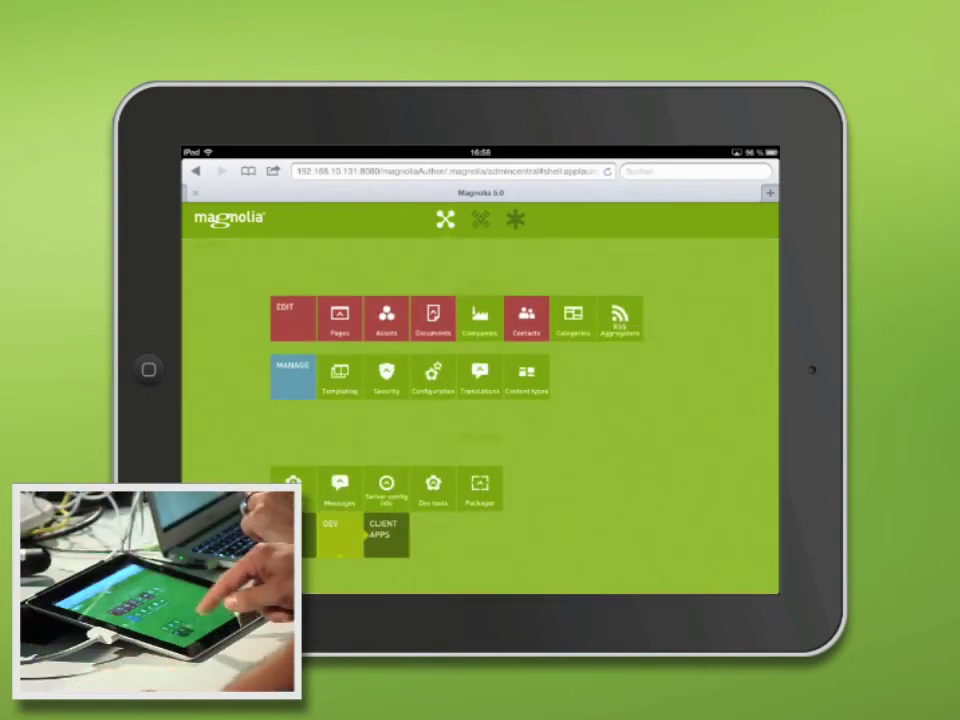
{"action": "left_click", "coordinate": [526, 318]}
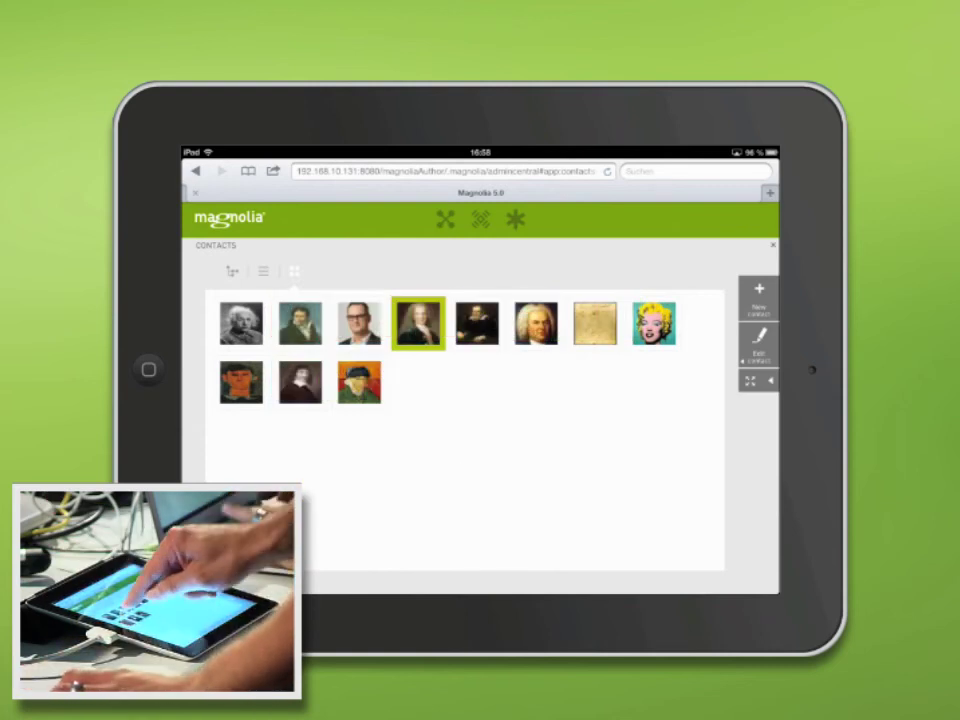
{"action": "left_click", "coordinate": [359, 322]}
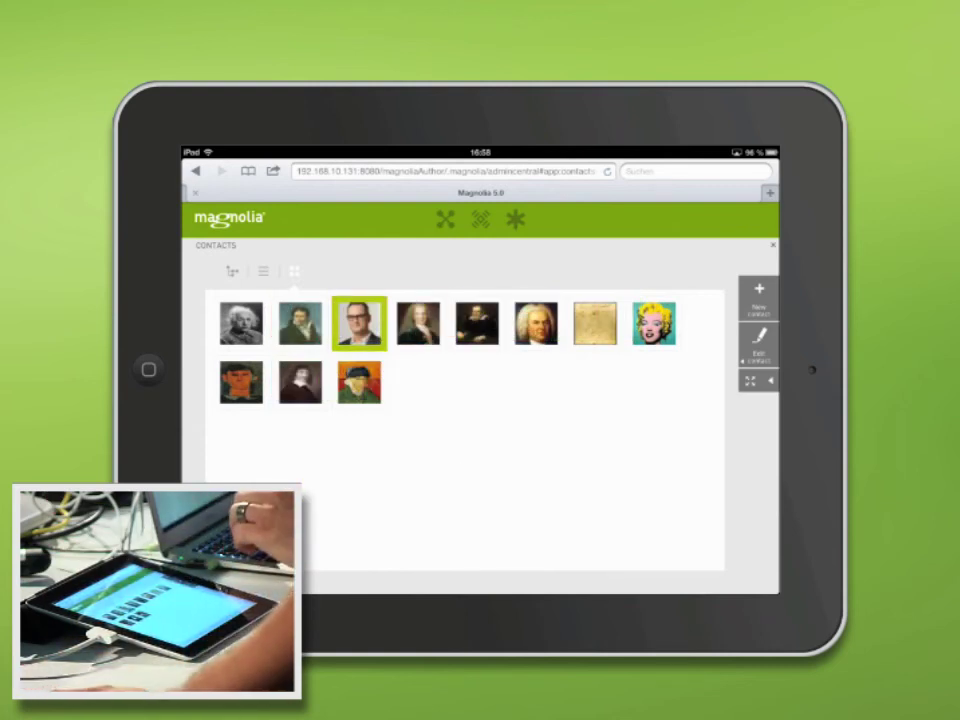
{"action": "left_click", "coordinate": [759, 340]}
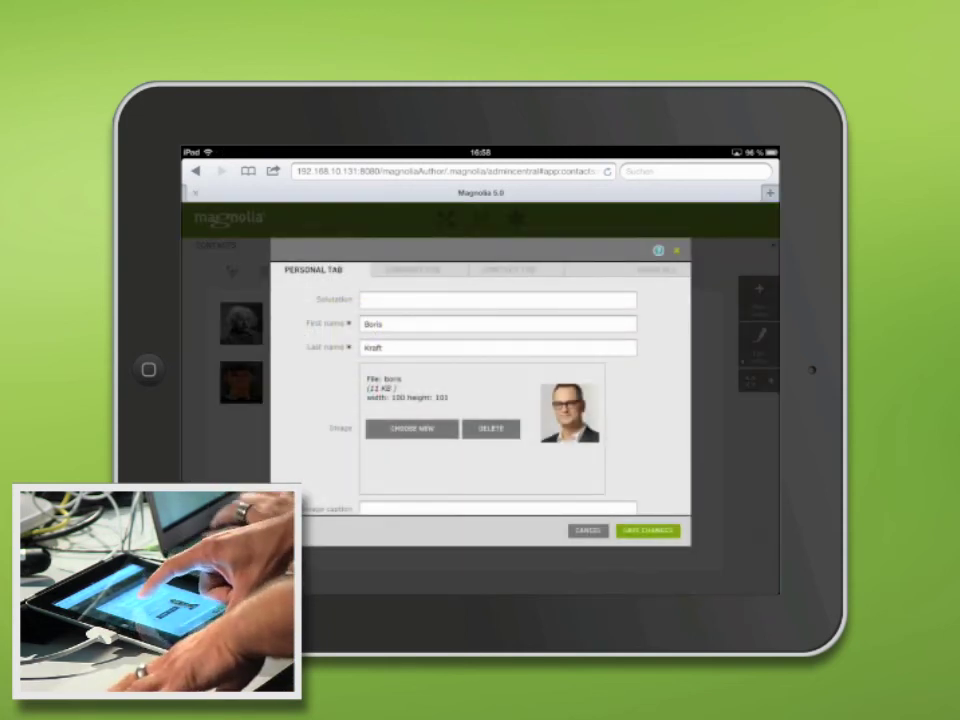
Tap into the contact's Last name field, hide the keyboard, and save the changes.
{"action": "left_click", "coordinate": [420, 347]}
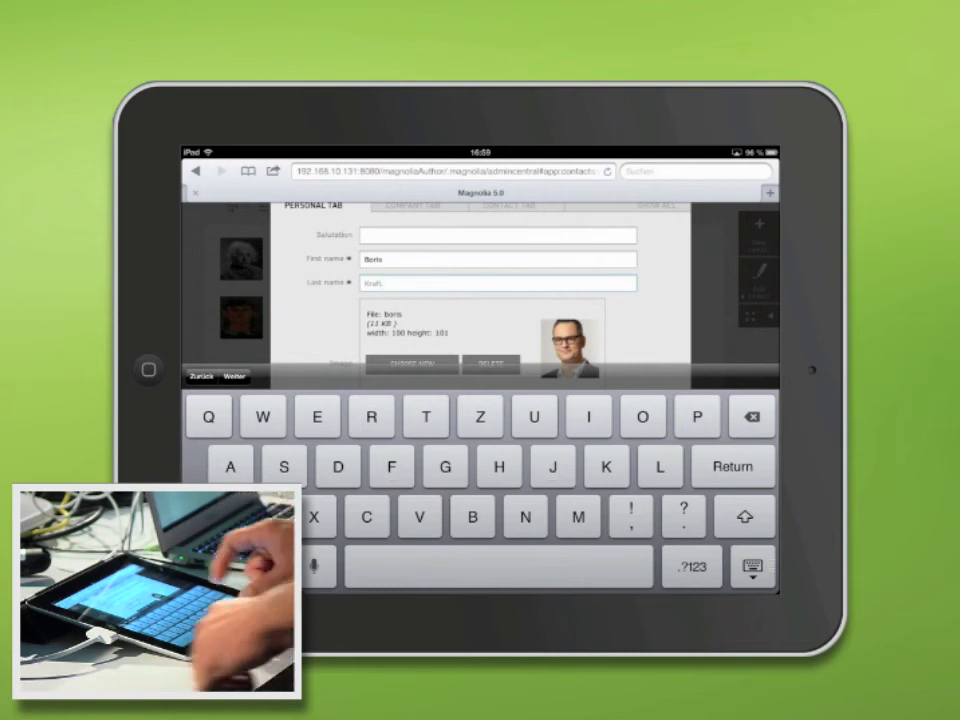
{"action": "left_click", "coordinate": [752, 566]}
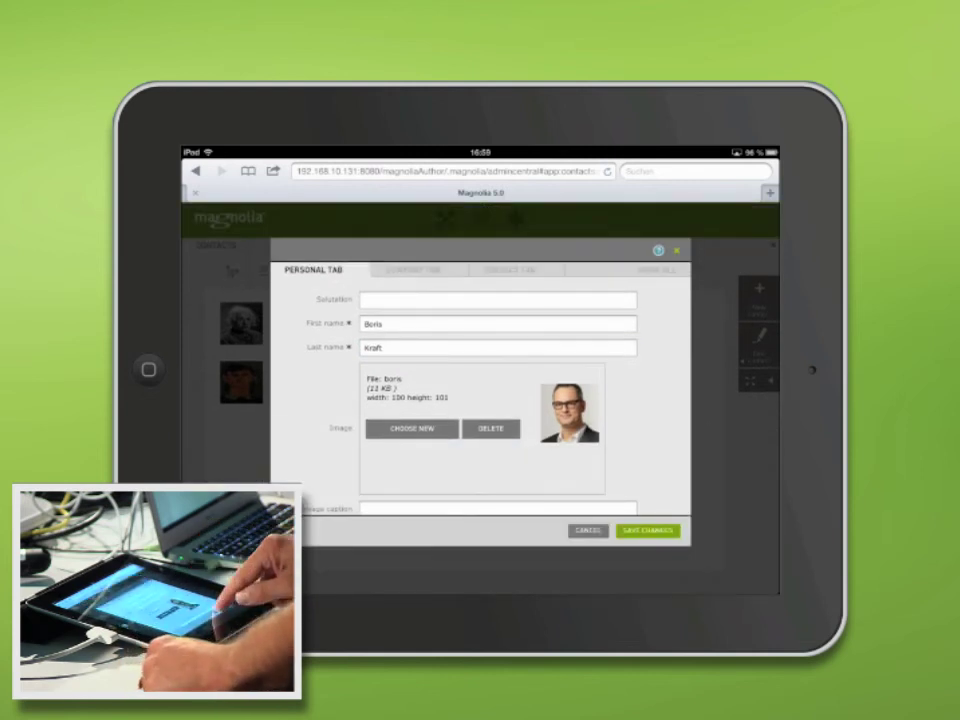
{"action": "left_click", "coordinate": [647, 530]}
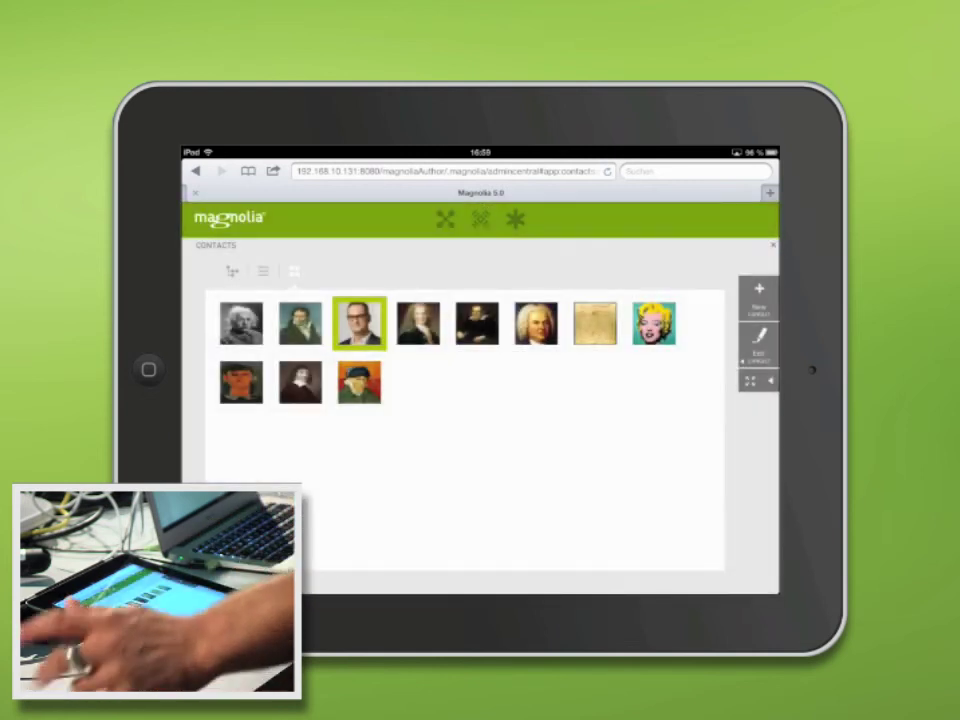